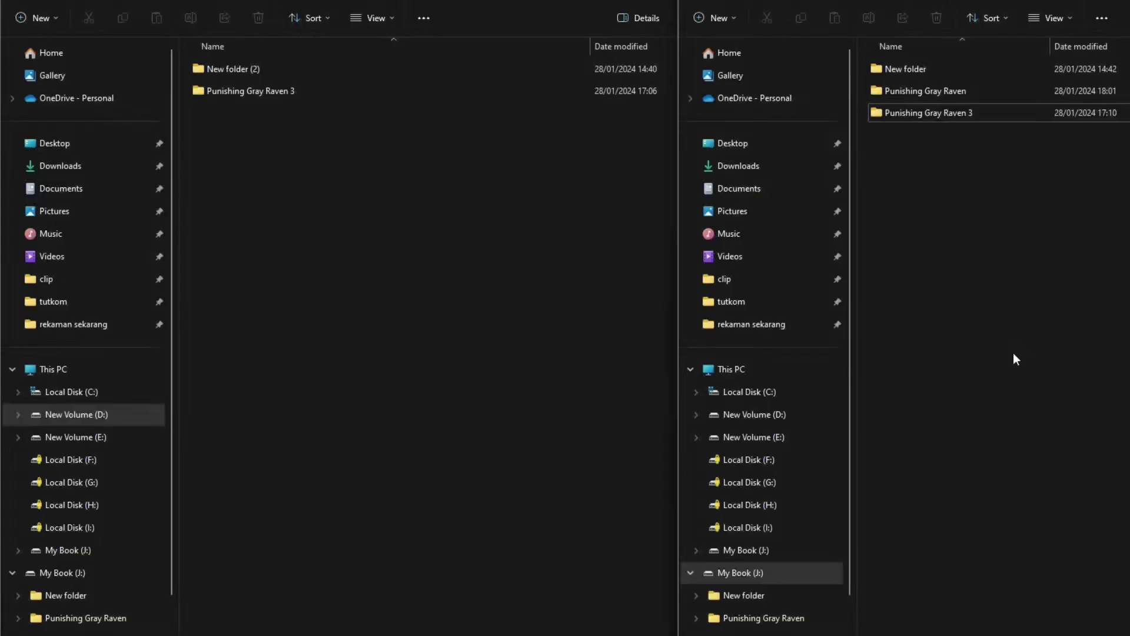
- Examine the kr_game_cache folder inside Punishing Gray Raven on My Book (J:) and return to the drive's root
{"action": "double_click", "coordinate": [983, 90]}
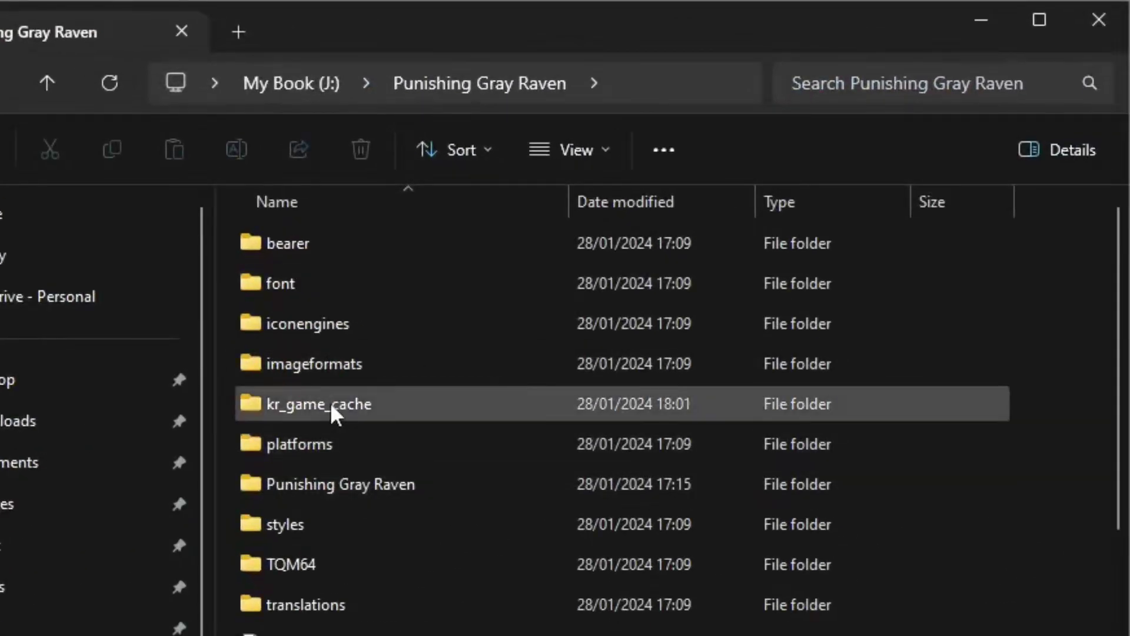
{"action": "mouse_move", "coordinate": [329, 405]}
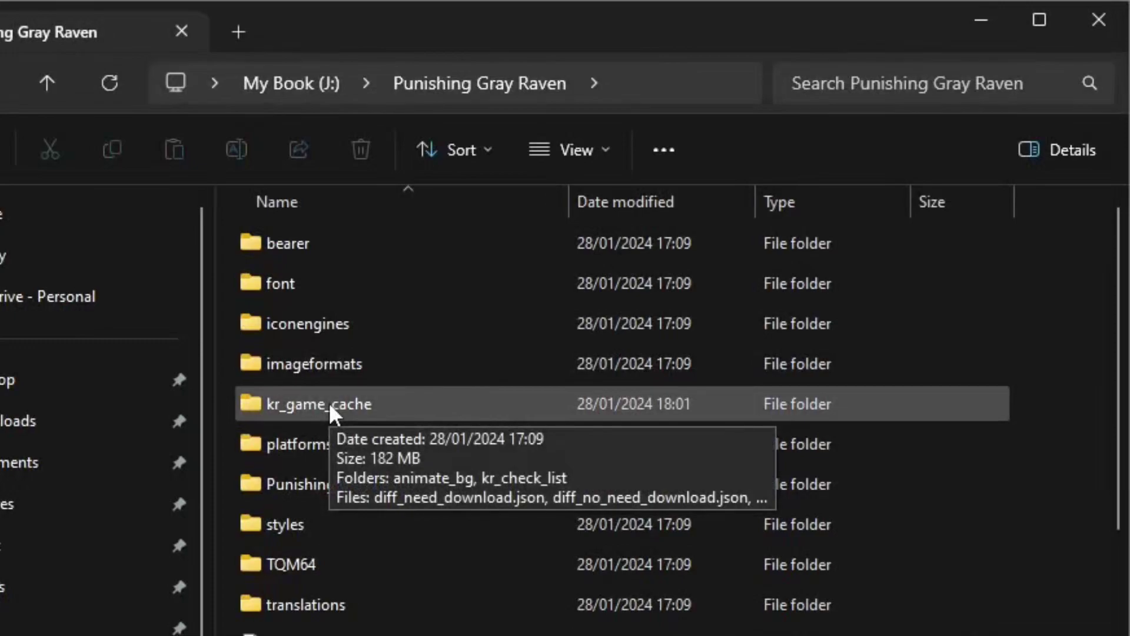
{"action": "left_click", "coordinate": [329, 406]}
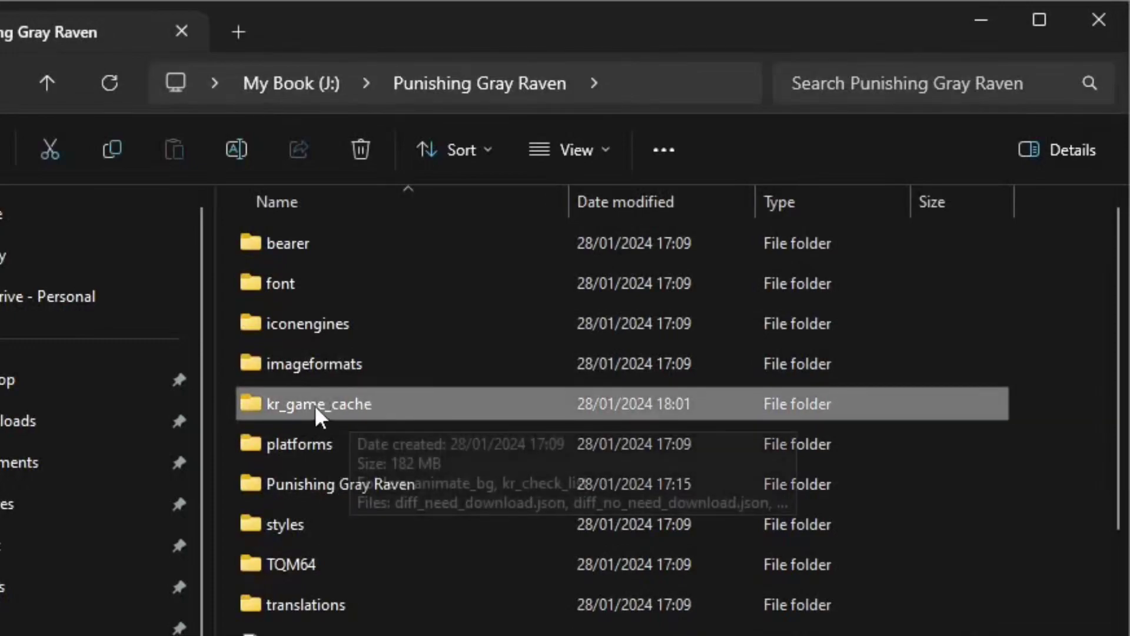
{"action": "left_click", "coordinate": [47, 82]}
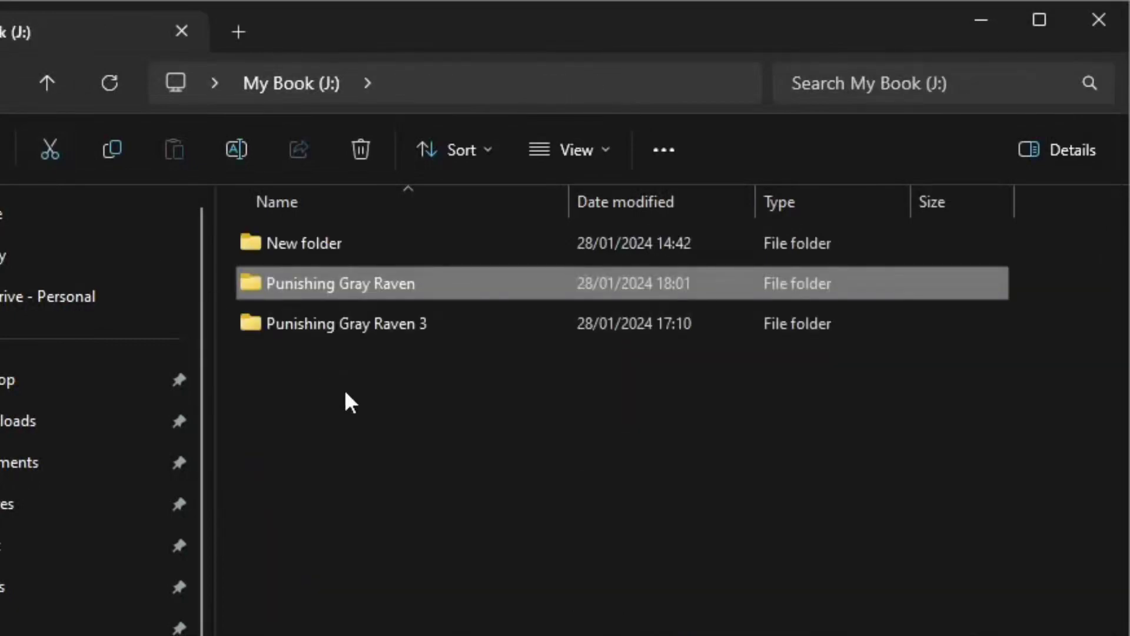
- Open kr_game_cache inside Punishing Gray Raven 3 on My Book (J:) and locate kr_game_temp.bin
{"action": "left_click", "coordinate": [356, 323]}
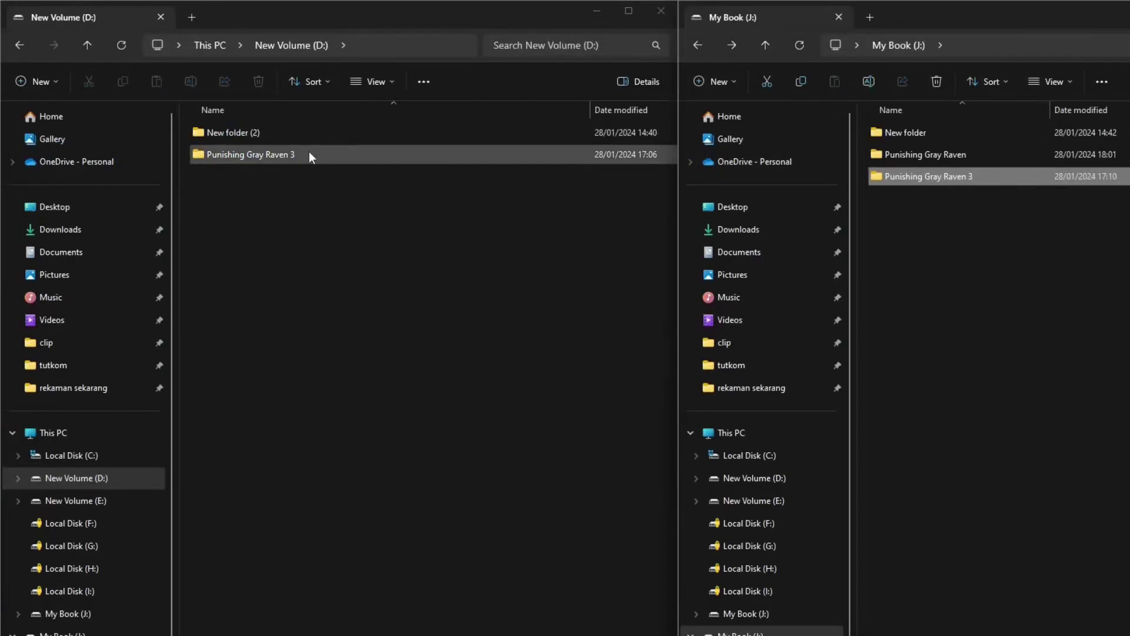
{"action": "left_click", "coordinate": [312, 253]}
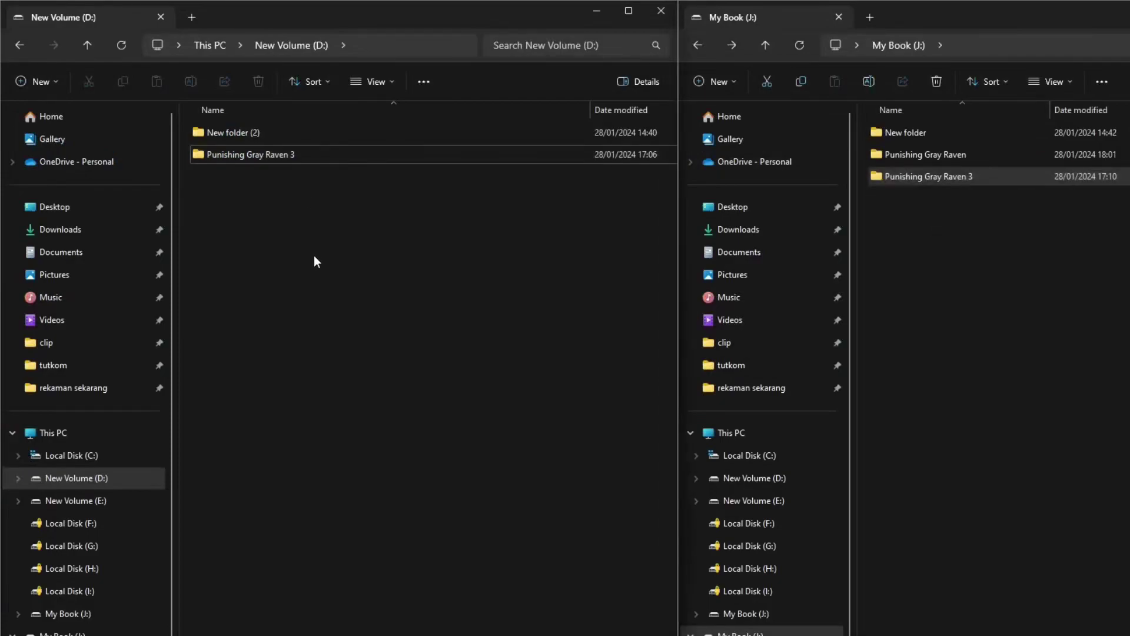
{"action": "left_click", "coordinate": [1073, 322]}
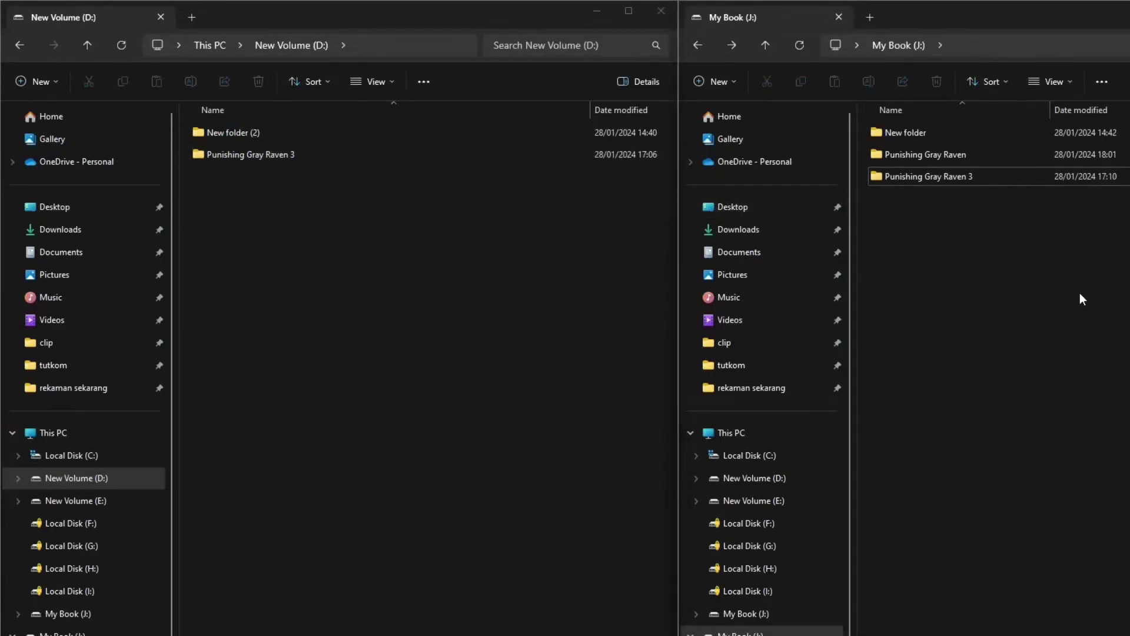
{"action": "double_click", "coordinate": [1081, 185]}
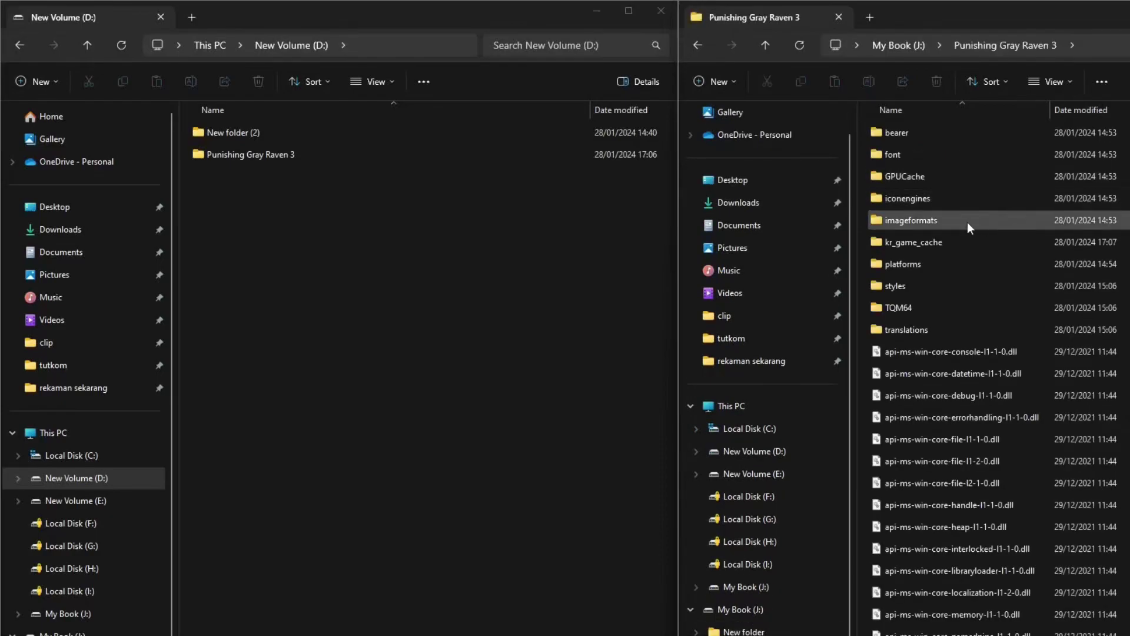
{"action": "mouse_move", "coordinate": [901, 250]}
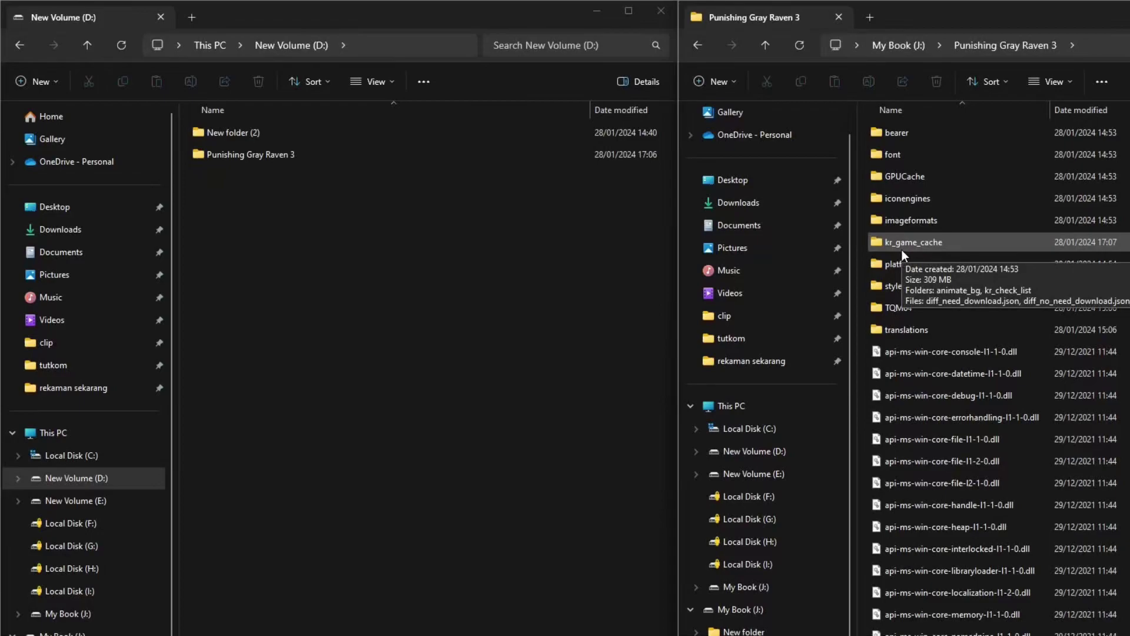
{"action": "double_click", "coordinate": [901, 250]}
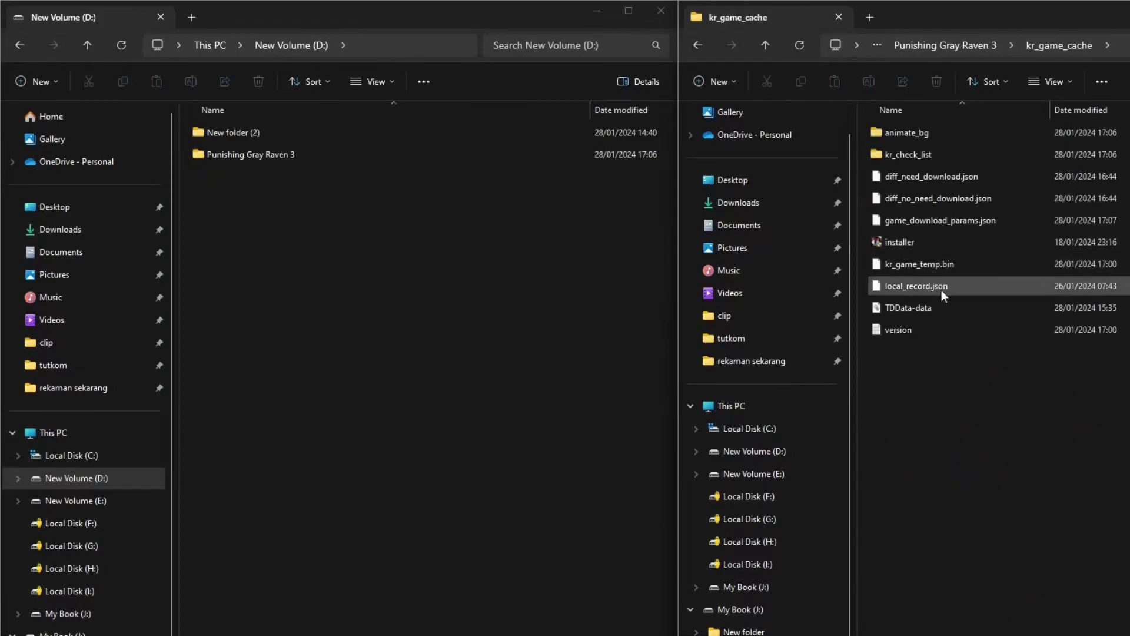
{"action": "left_click", "coordinate": [942, 272]}
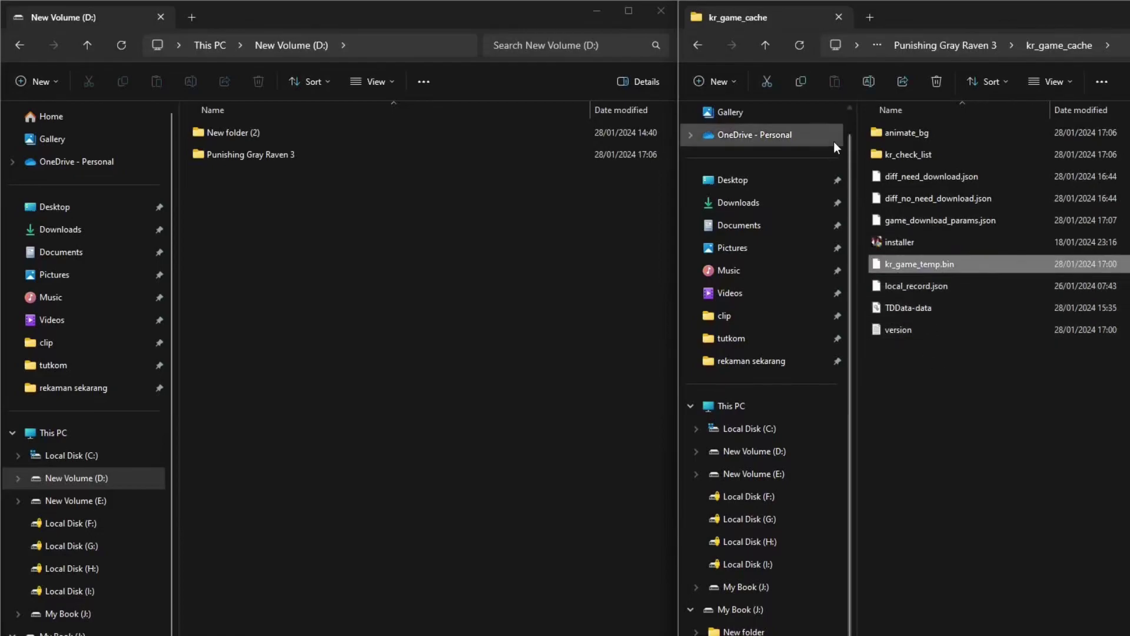
- Permanently delete the Punishing Gray Raven 3 folder from My Book (J:)
{"action": "left_click", "coordinate": [775, 615]}
{"action": "left_click", "coordinate": [968, 184]}
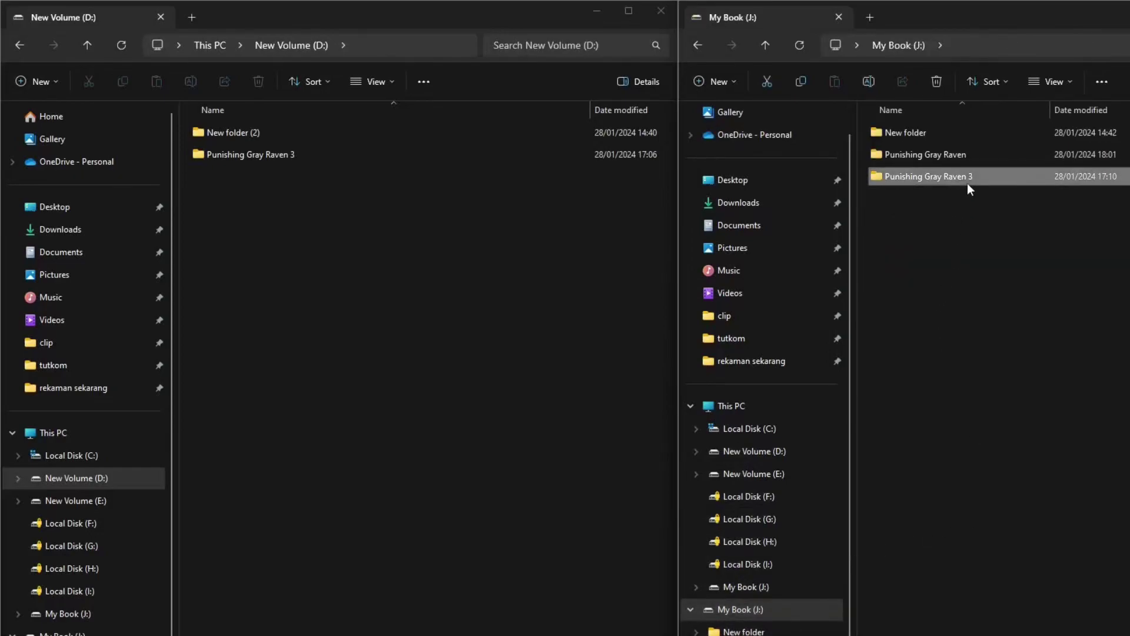
{"action": "key", "text": "shift+Delete"}
{"action": "key", "text": "Return"}
- Create a folder named "new new folder" in the root of My Book (J:)
{"action": "left_click", "coordinate": [967, 153]}
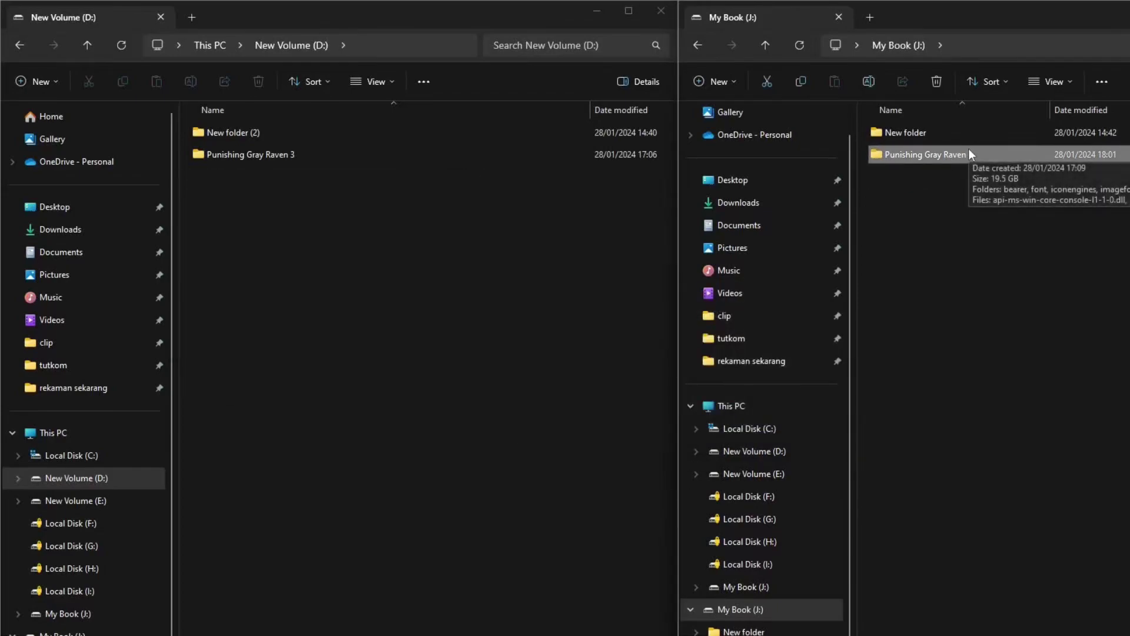
{"action": "left_click", "coordinate": [970, 267]}
{"action": "left_click", "coordinate": [713, 84]}
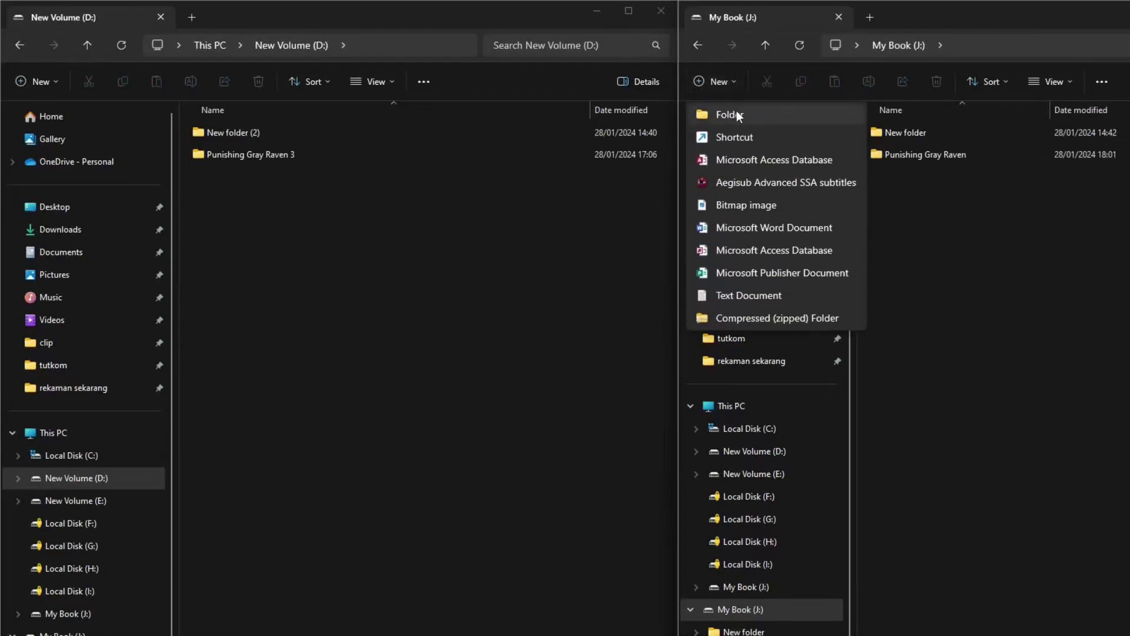
{"action": "left_click", "coordinate": [730, 114]}
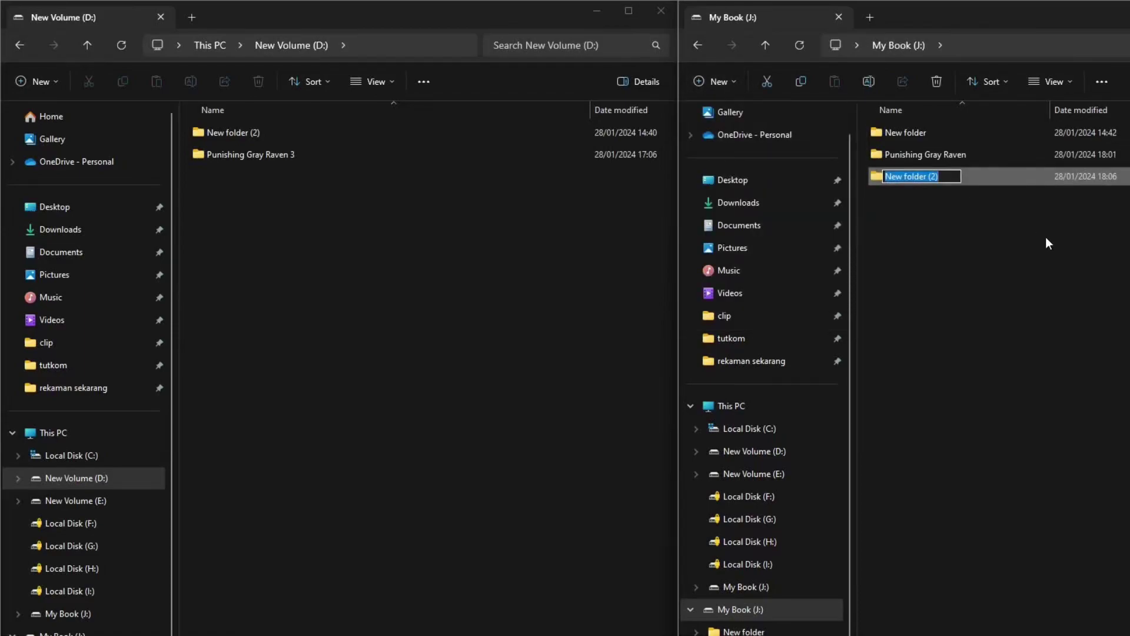
{"action": "type", "text": "new new folder"}
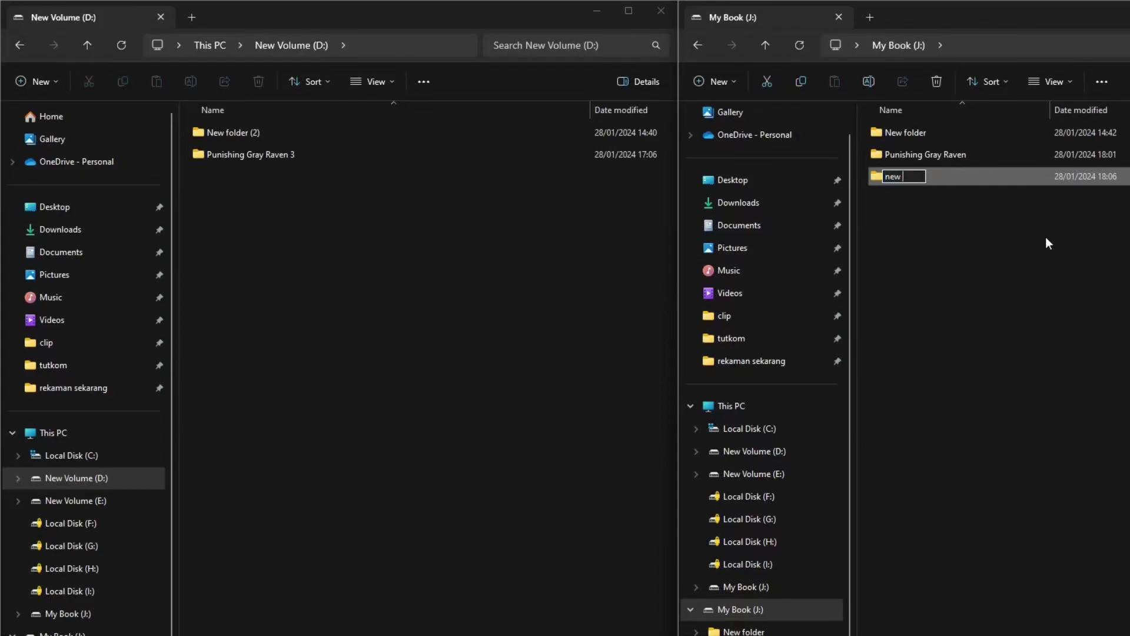
{"action": "key", "text": "Return"}
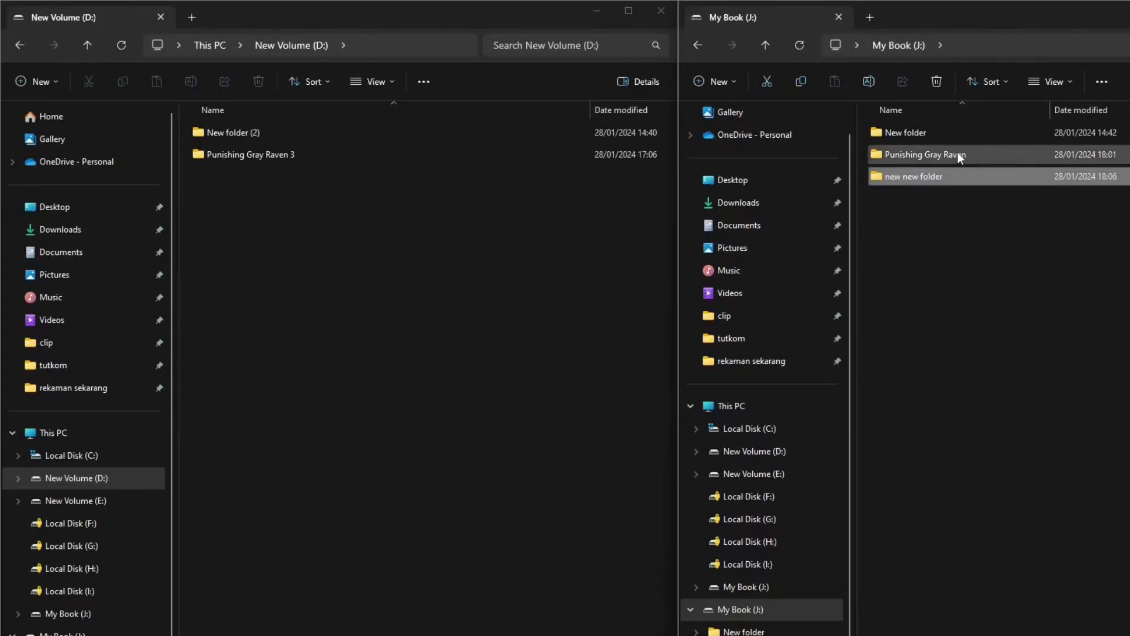
- Move the Punishing Gray Raven folder on My Book (J:) into "new new folder" and open the destination folder
{"action": "left_click", "coordinate": [937, 153]}
{"action": "left_click_drag", "start_coordinate": [924, 153], "coordinate": [978, 179]}
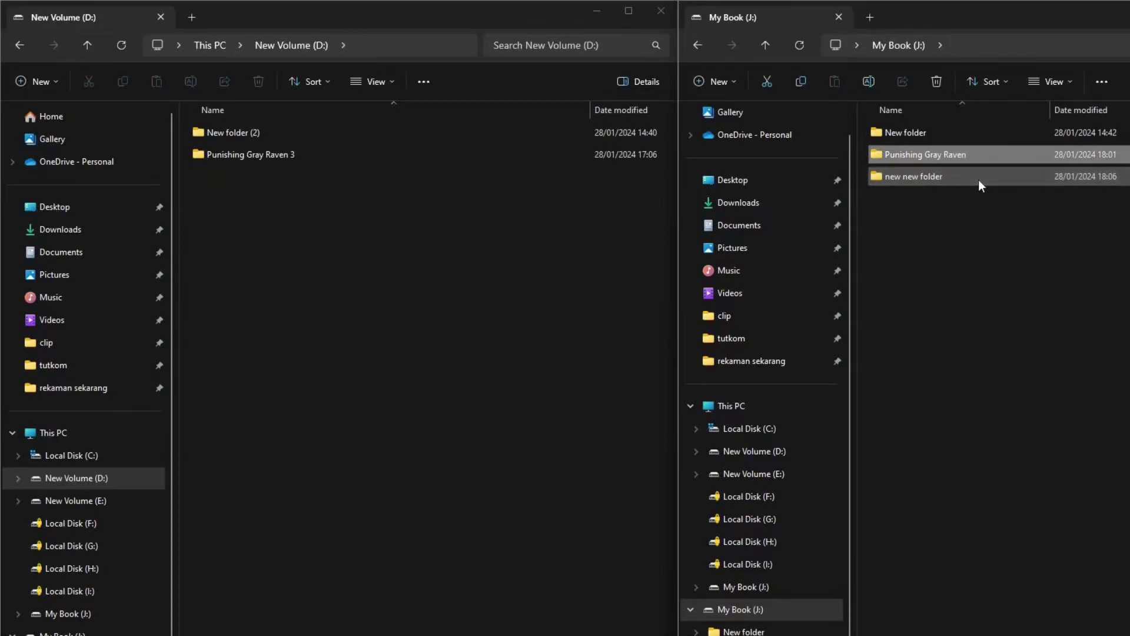
{"action": "double_click", "coordinate": [955, 154]}
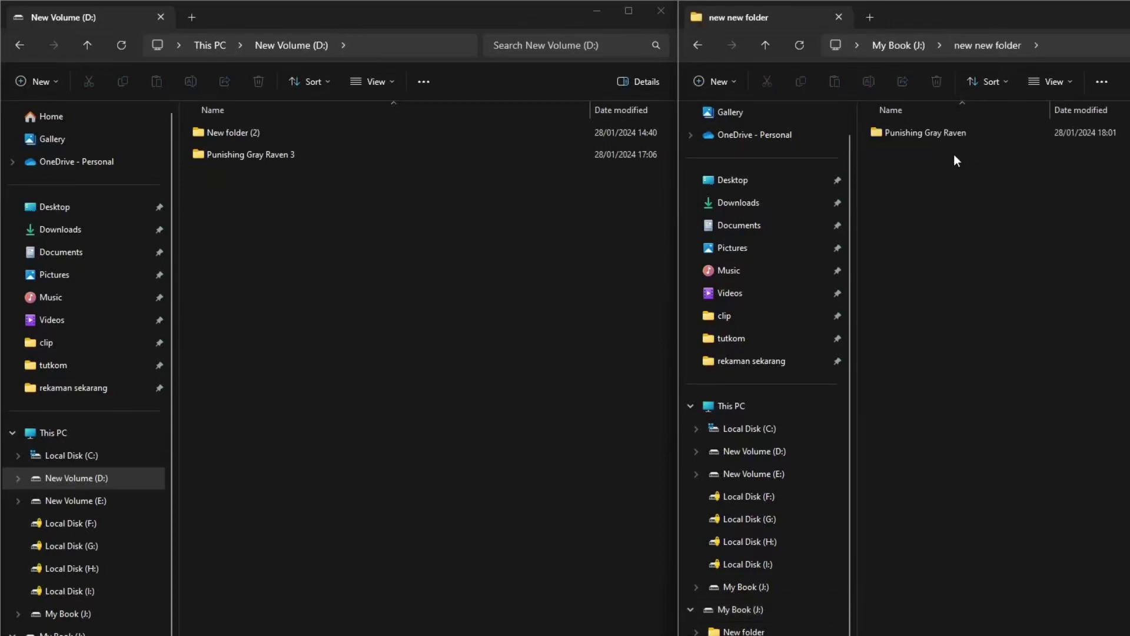
- Run the launcher from the moved Punishing Gray Raven folder, check its game installation path, and close it
{"action": "double_click", "coordinate": [955, 136]}
{"action": "scroll", "coordinate": [981, 347], "scroll_direction": "down", "scroll_amount": 5}
{"action": "scroll", "coordinate": [982, 347], "scroll_direction": "down", "scroll_amount": 10}
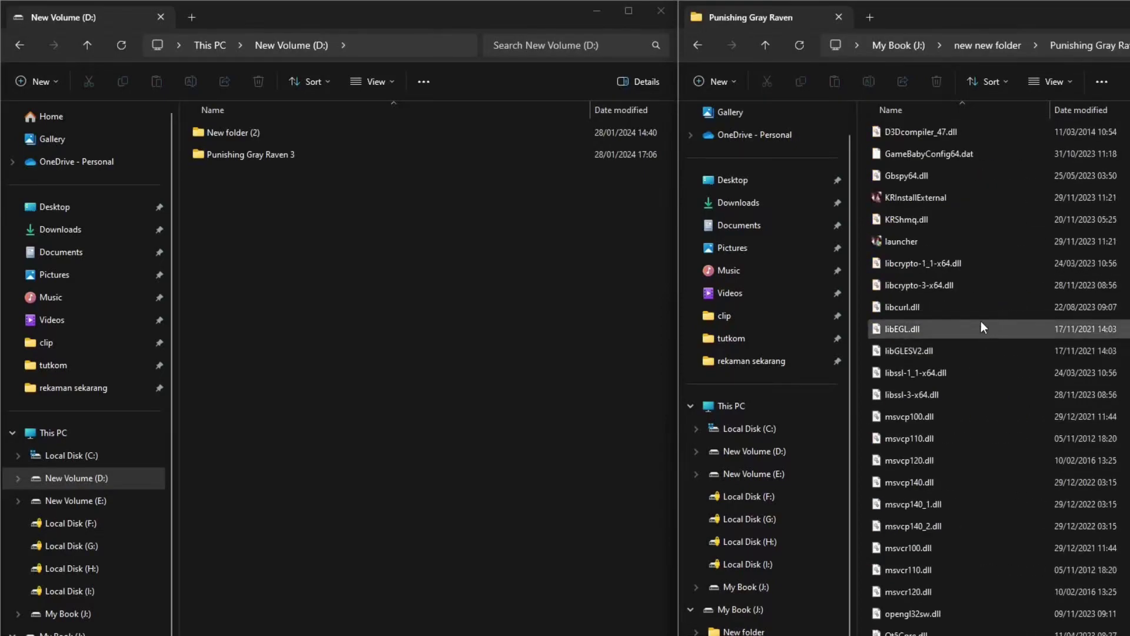
{"action": "double_click", "coordinate": [901, 241]}
{"action": "left_click", "coordinate": [970, 527]}
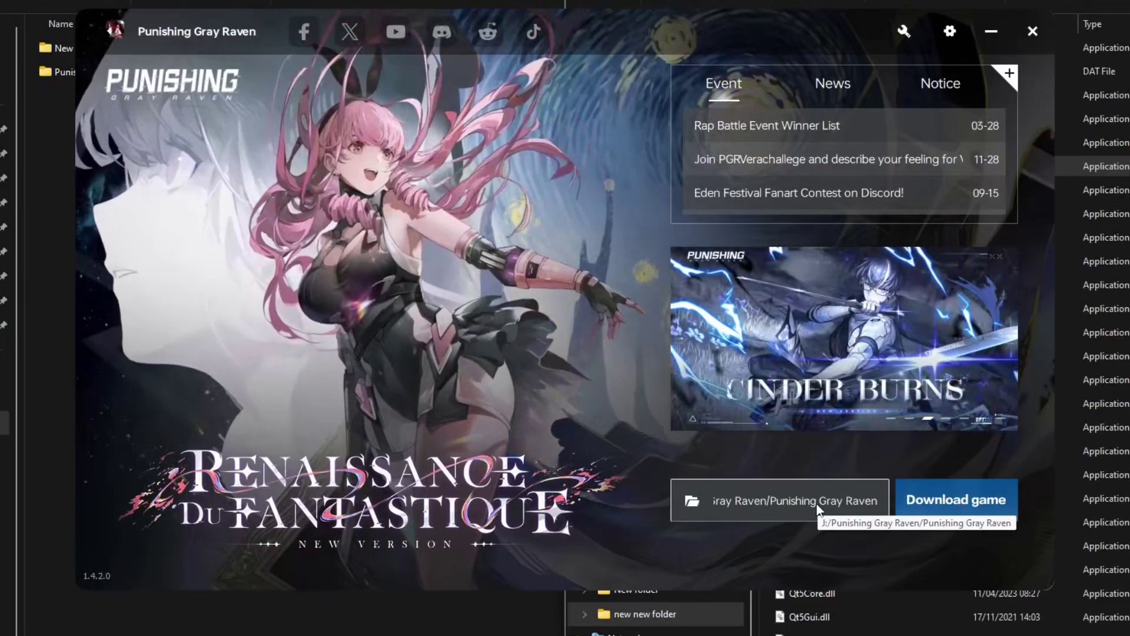
{"action": "left_click", "coordinate": [1033, 32]}
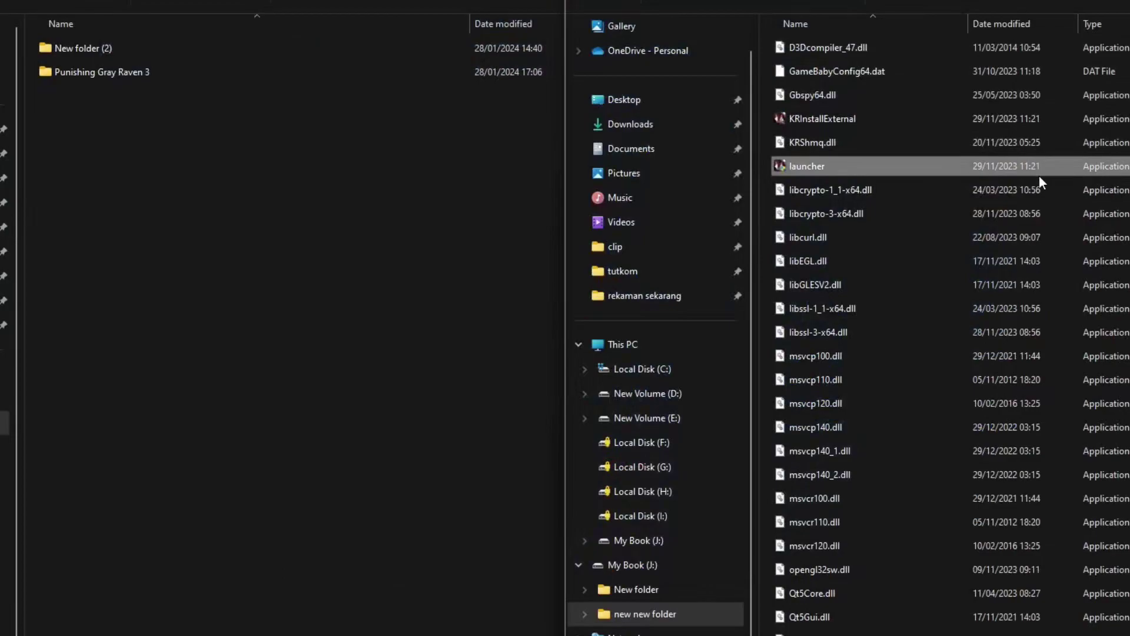
{"action": "scroll", "coordinate": [1039, 175], "scroll_direction": "up", "scroll_amount": 10}
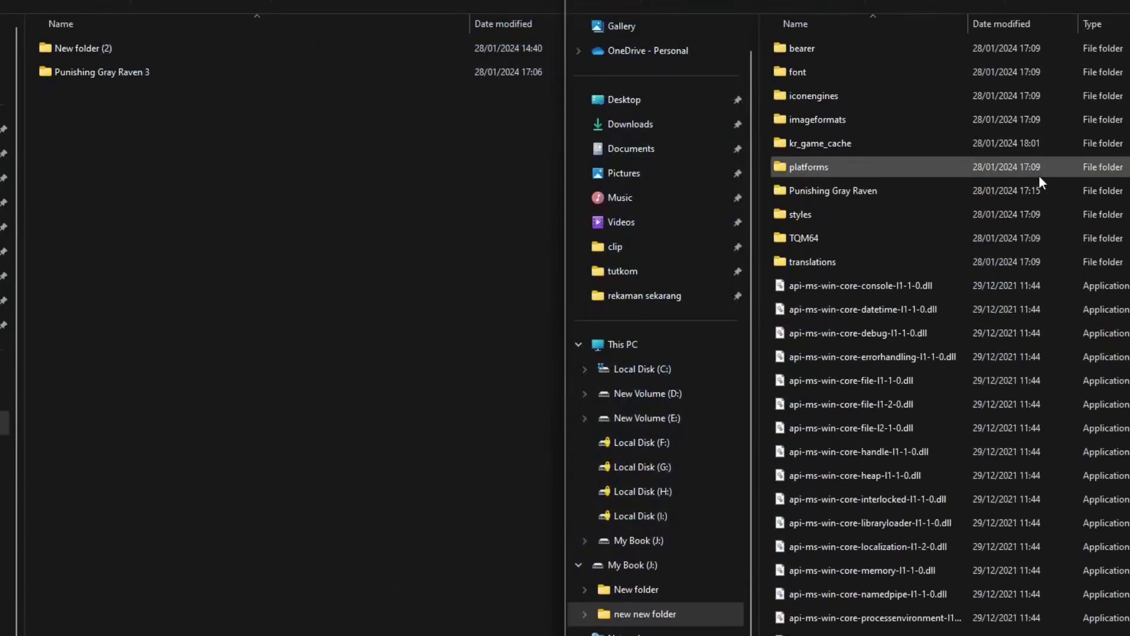
{"action": "left_click", "coordinate": [811, 142]}
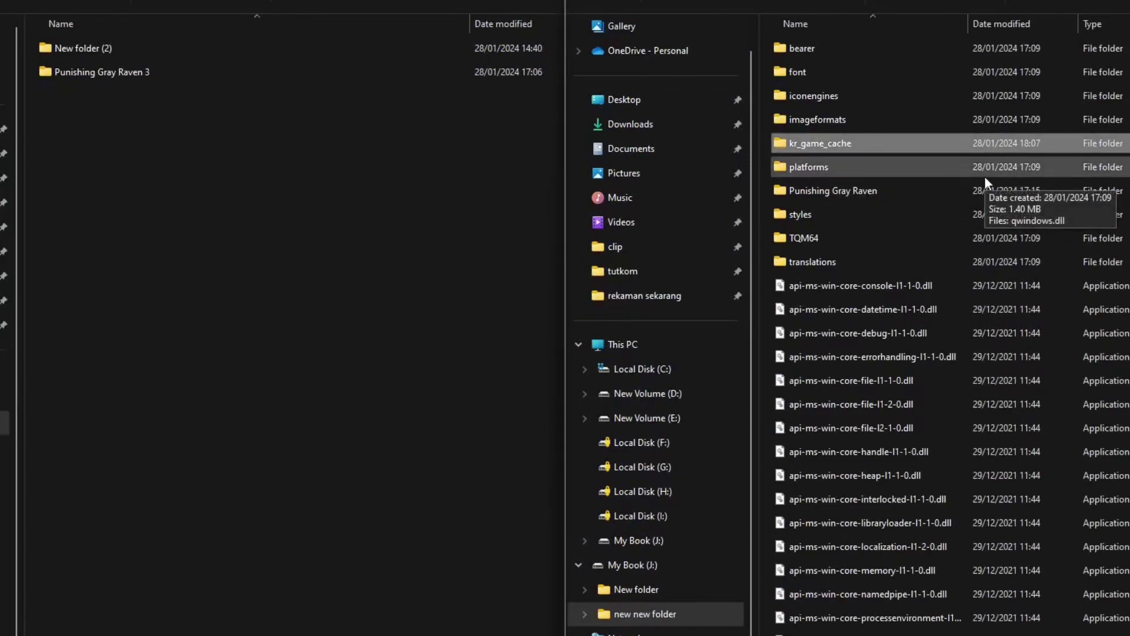
{"action": "key", "text": "Delete"}
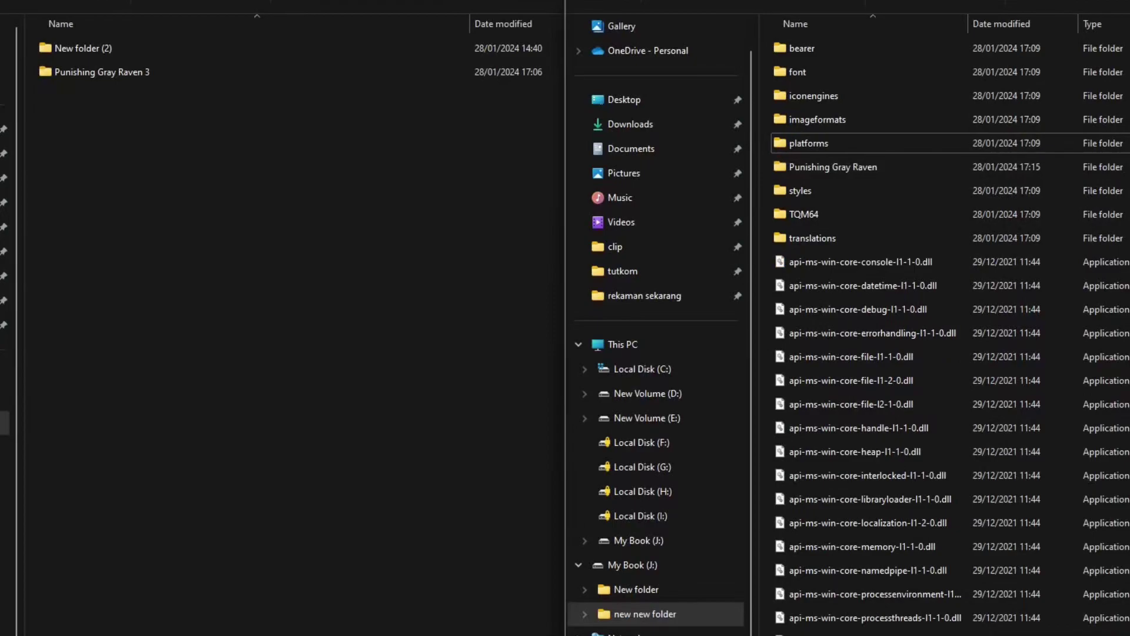
{"action": "key", "text": "ctrl+z"}
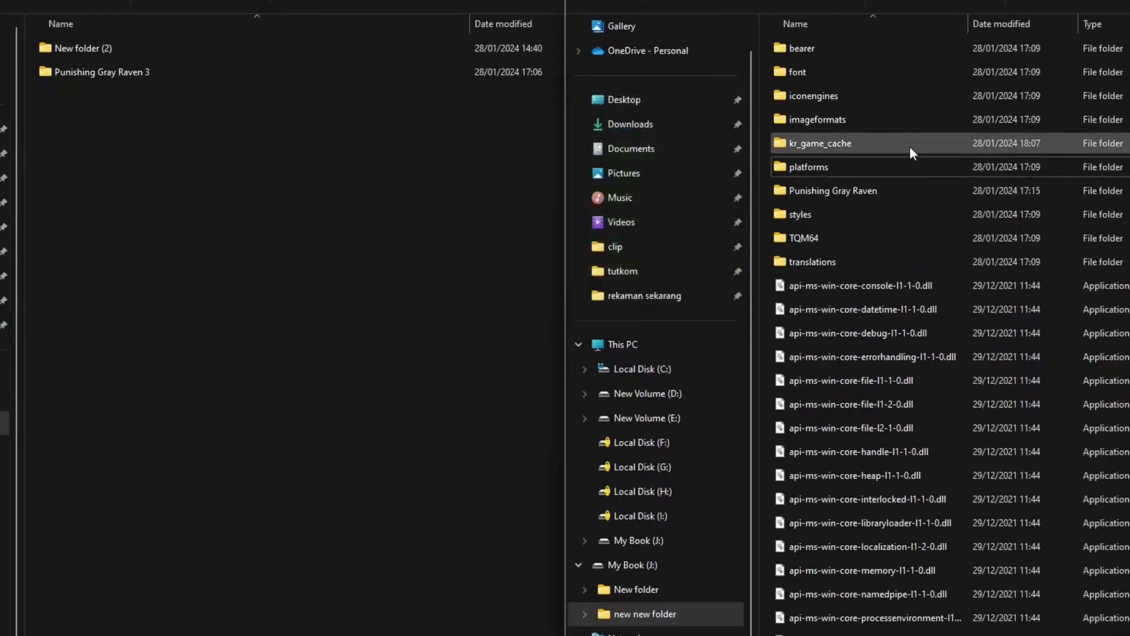
- Rename the kr_game_cache folder as "kr_game_cache 1"
{"action": "key", "text": "F2"}
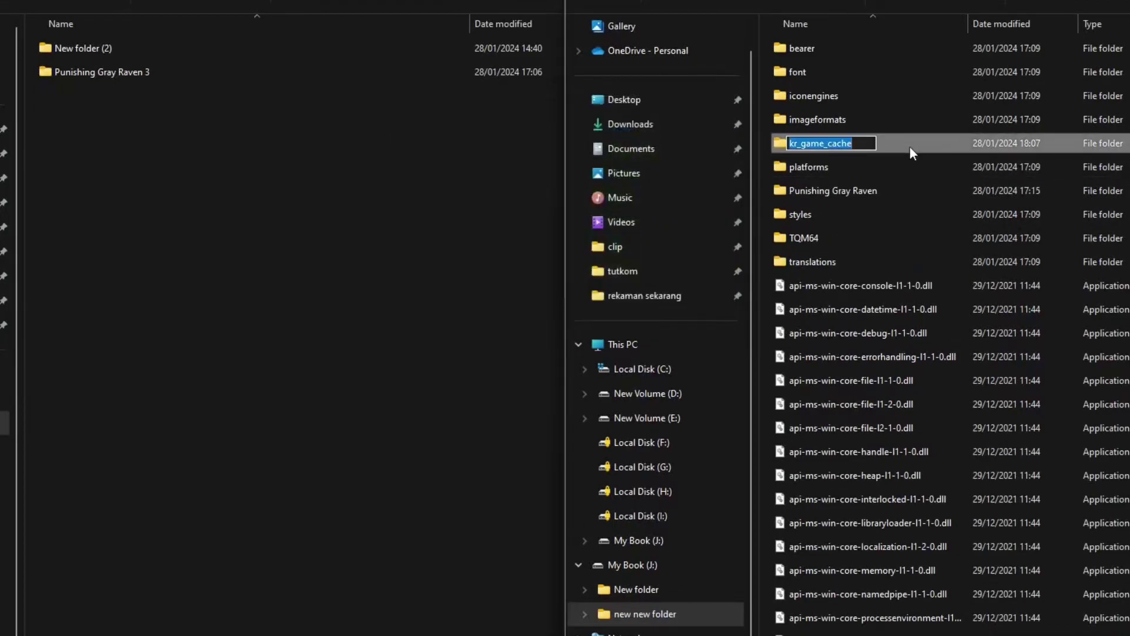
{"action": "key", "text": "End"}
{"action": "type", "text": "1"}
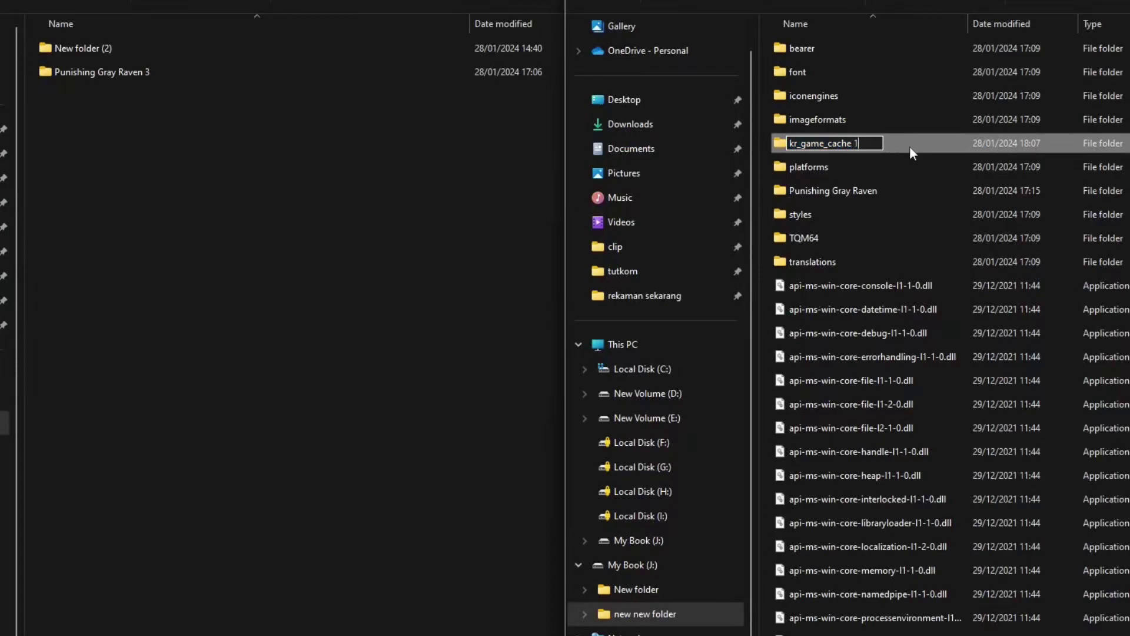
{"action": "key", "text": "Return"}
- Run the launcher from the moved Punishing Gray Raven folder and allow it to make changes to the device
{"action": "scroll", "coordinate": [909, 146], "scroll_direction": "down", "scroll_amount": 13}
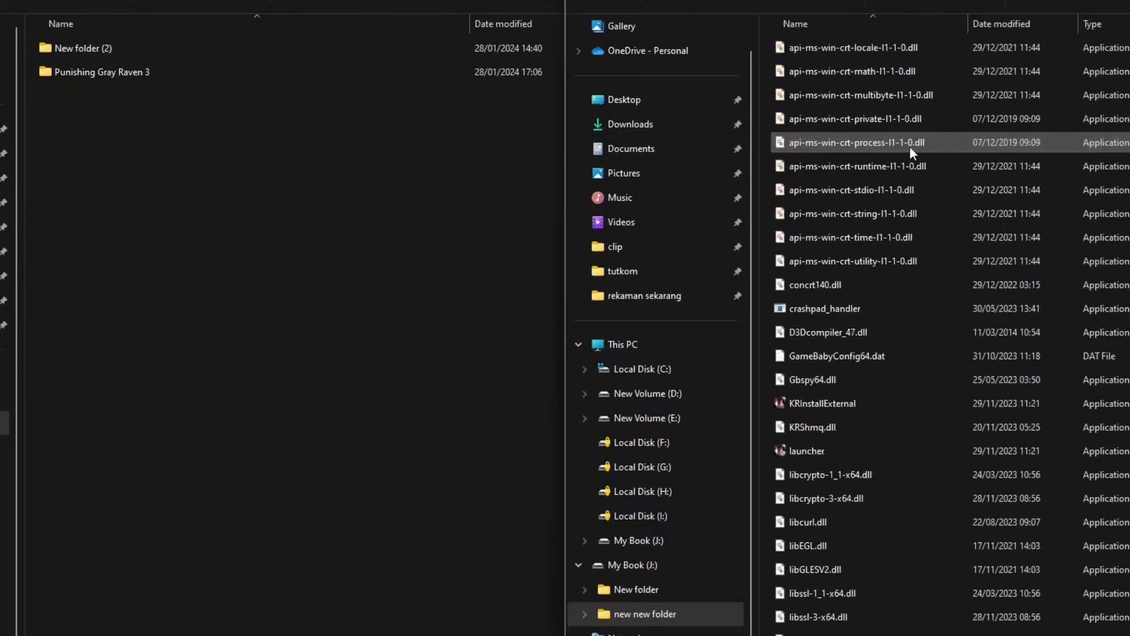
{"action": "left_click", "coordinate": [940, 451]}
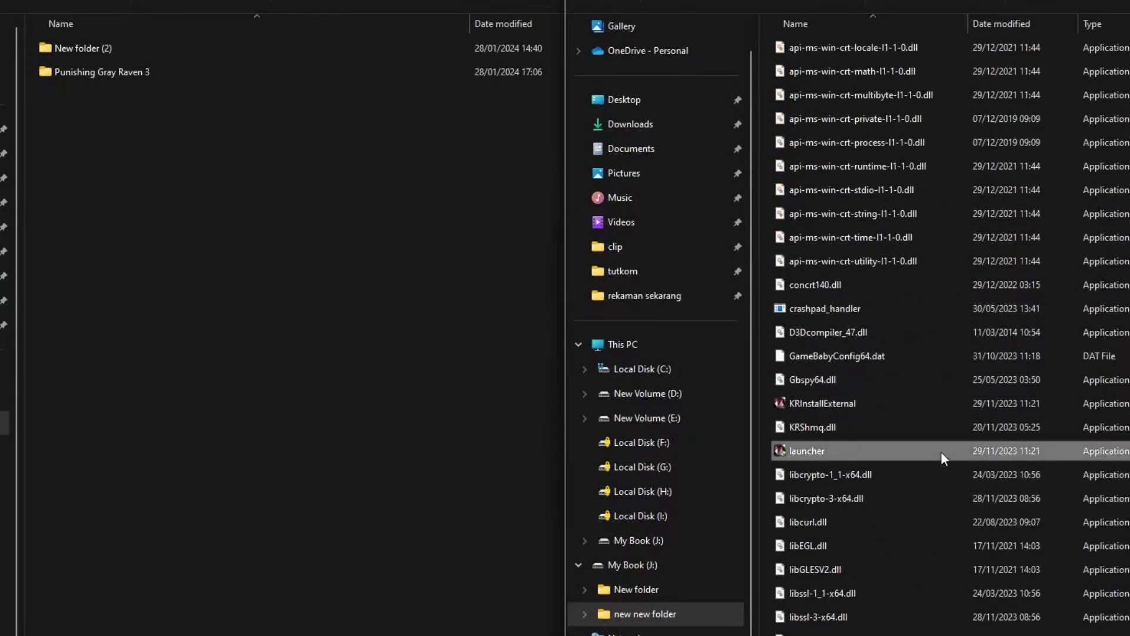
{"action": "double_click", "coordinate": [940, 451]}
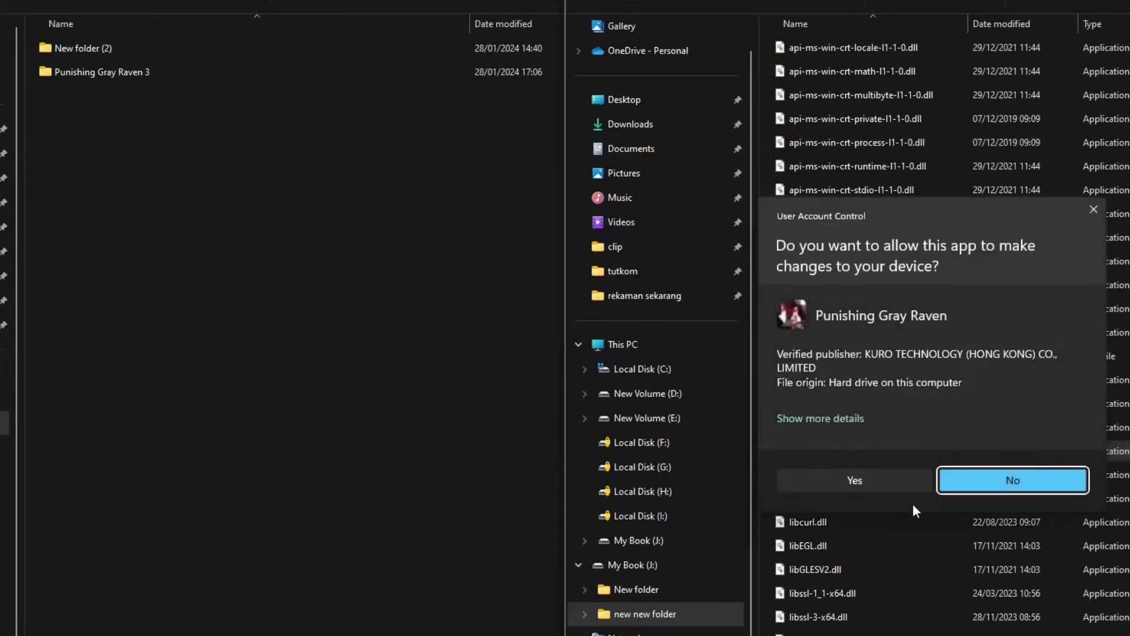
{"action": "left_click", "coordinate": [909, 484]}
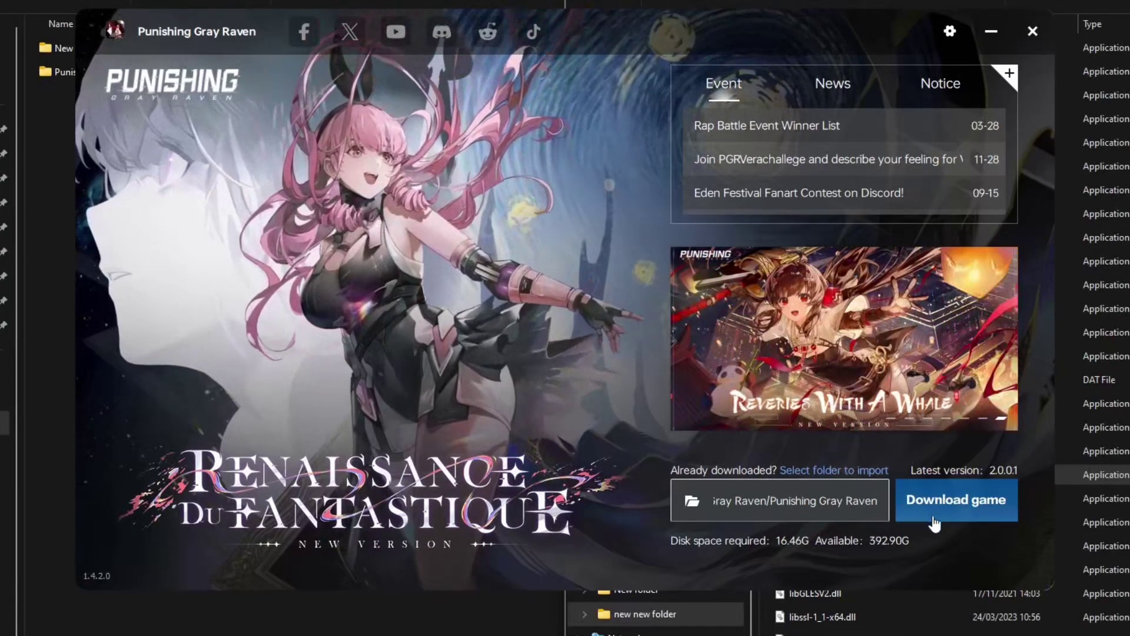
- Start the game download in the launcher and enter the game once it is ready
{"action": "left_click", "coordinate": [935, 516]}
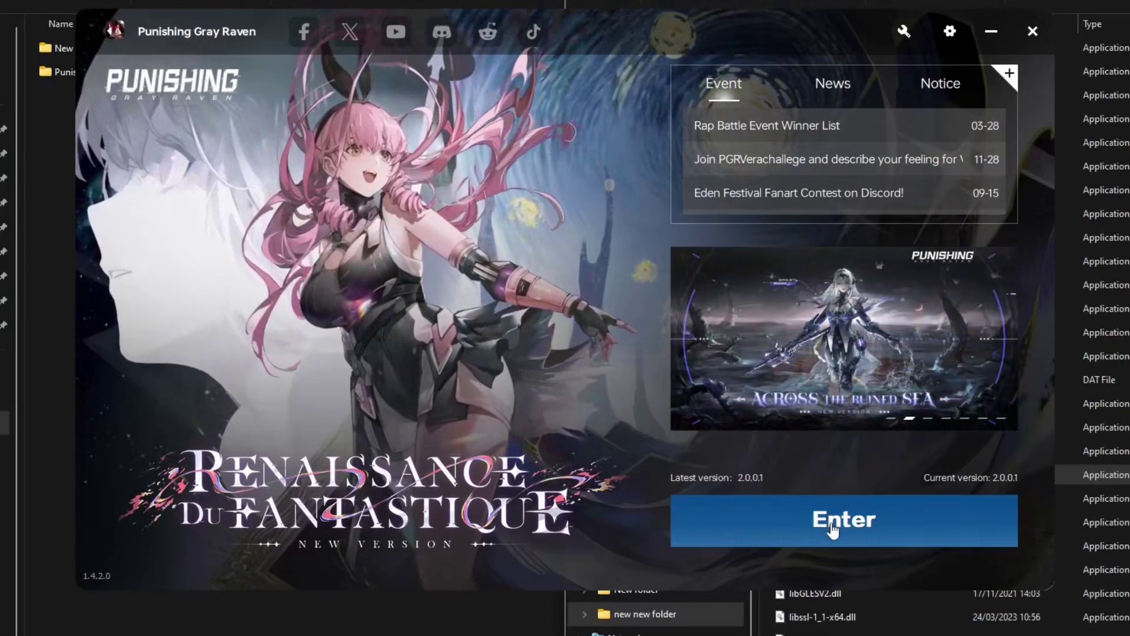
{"action": "left_click", "coordinate": [831, 524]}
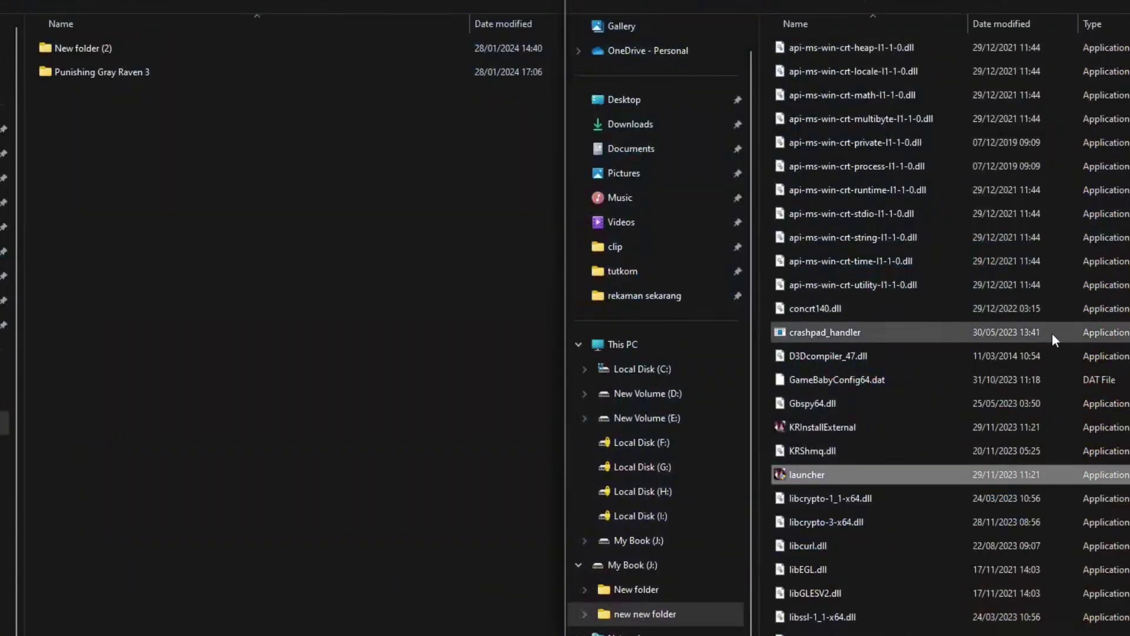
- Locate the new kr_game_cache folder beside kr_game_cache 1 in the moved game folder
{"action": "scroll", "coordinate": [1052, 333], "scroll_direction": "up", "scroll_amount": 5}
{"action": "scroll", "coordinate": [1052, 333], "scroll_direction": "up", "scroll_amount": 9}
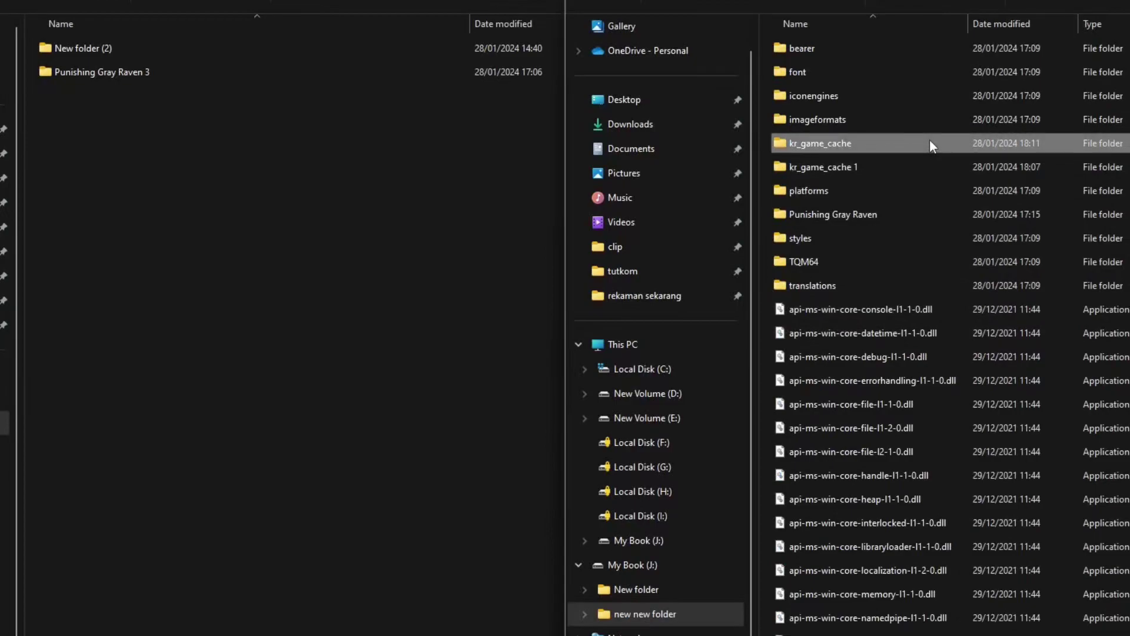
- Rename the newly generated kr_game_cache folder beside kr_game_cache 1 as "kr_game_cache 2"
{"action": "left_click", "coordinate": [857, 146]}
{"action": "key", "text": "F2"}
{"action": "key", "text": "End"}
{"action": "type", "text": "2"}
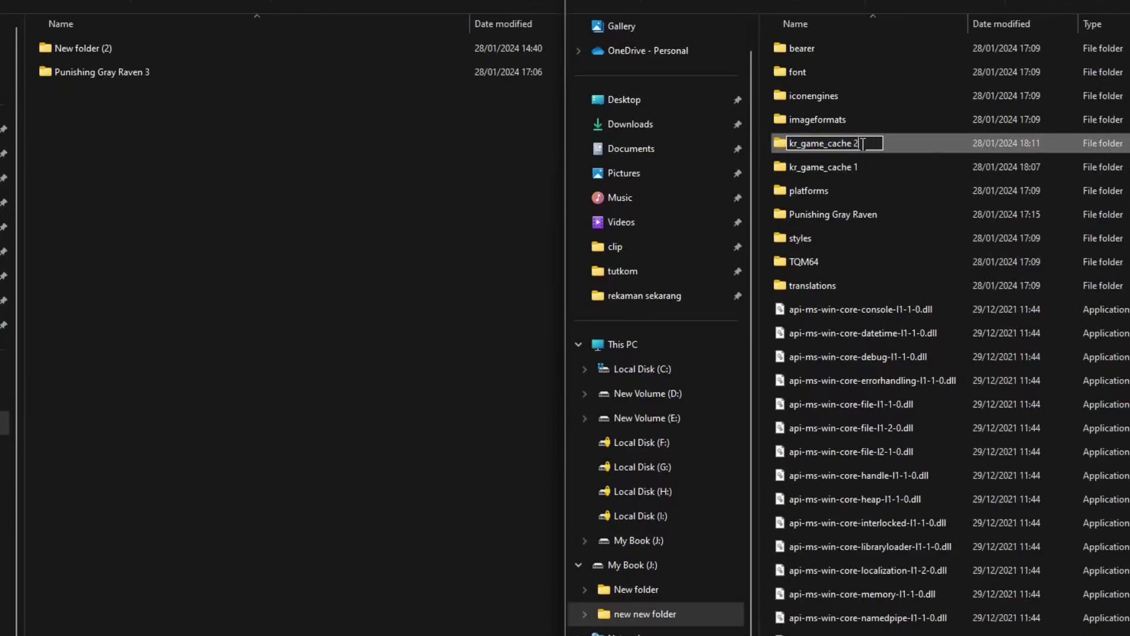
- Rename the "Punishing Gray Raven 3" folder as "Punishing Gray Raven"
{"action": "left_click", "coordinate": [154, 72]}
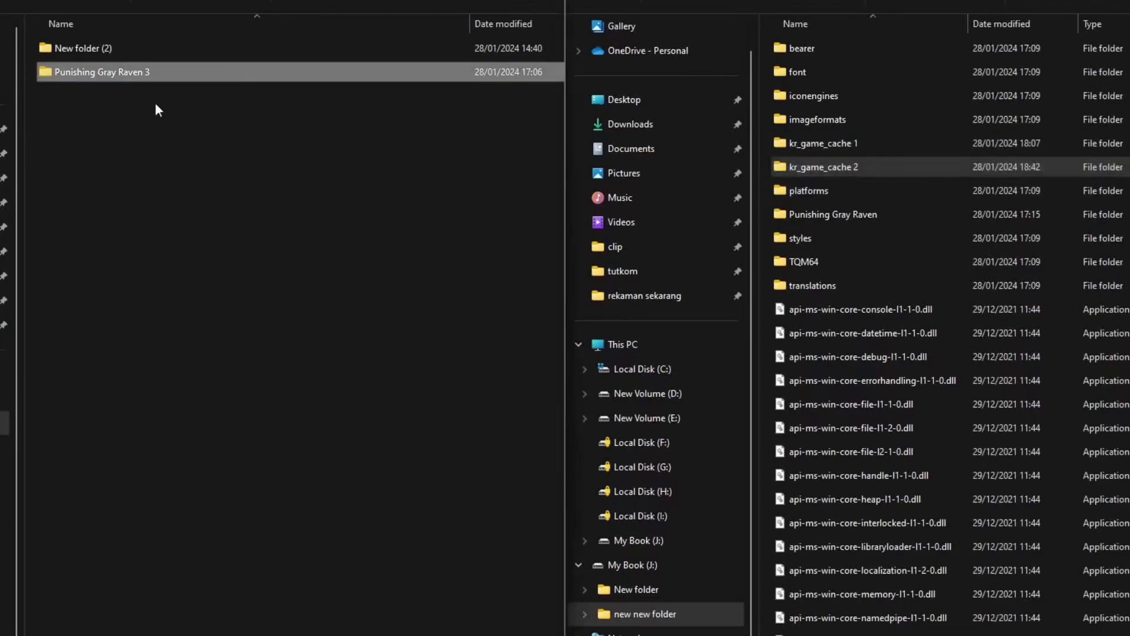
{"action": "key", "text": "F2"}
{"action": "key", "text": "End"}
{"action": "key", "text": "BackSpace"}
{"action": "key", "text": "BackSpace"}
{"action": "key", "text": "Return"}
- Open the renamed Punishing Gray Raven folder and rename its kr_game_cache folder as "kr_game_cache 5"
{"action": "double_click", "coordinate": [122, 72]}
{"action": "left_click", "coordinate": [146, 167]}
{"action": "key", "text": "F2"}
{"action": "key", "text": "End"}
{"action": "type", "text": "2"}
{"action": "key", "text": "BackSpace"}
{"action": "type", "text": "5"}
{"action": "key", "text": "Return"}
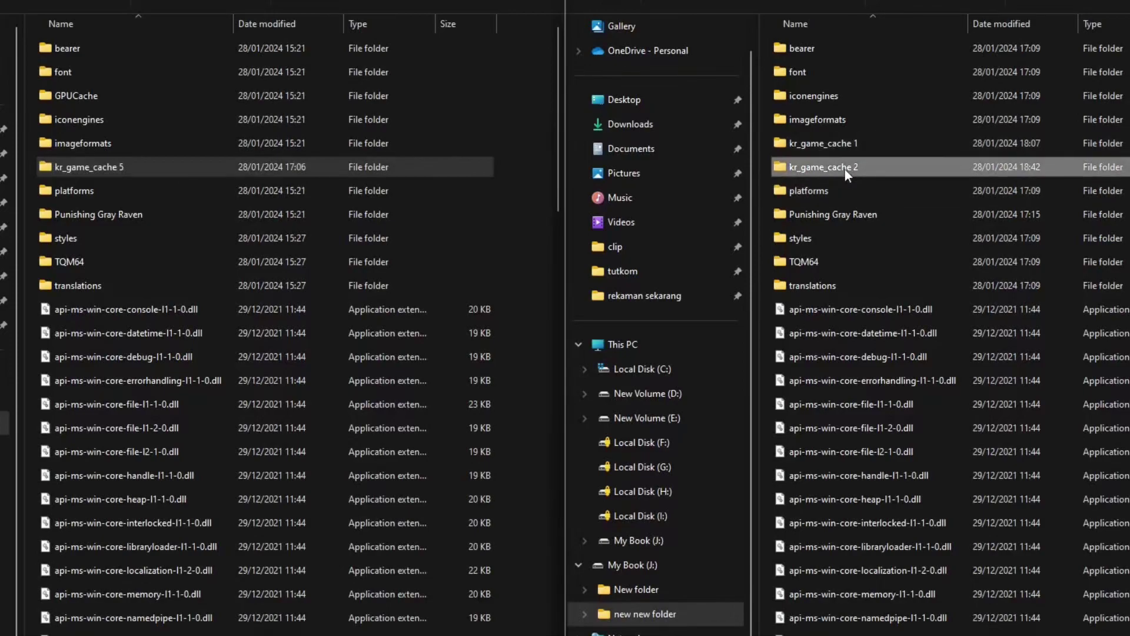
- Copy kr_game_cache 2 into the folder containing kr_game_cache 5 and rename the copy as "kr_game_cache"
{"action": "left_click", "coordinate": [520, 166]}
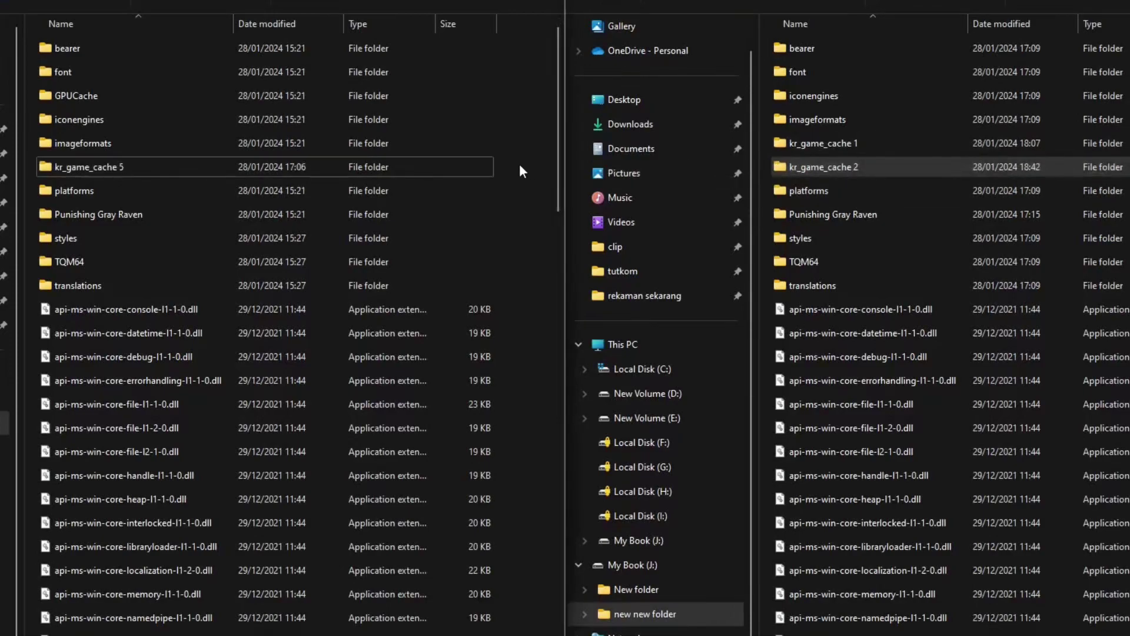
{"action": "key", "text": "ctrl+v"}
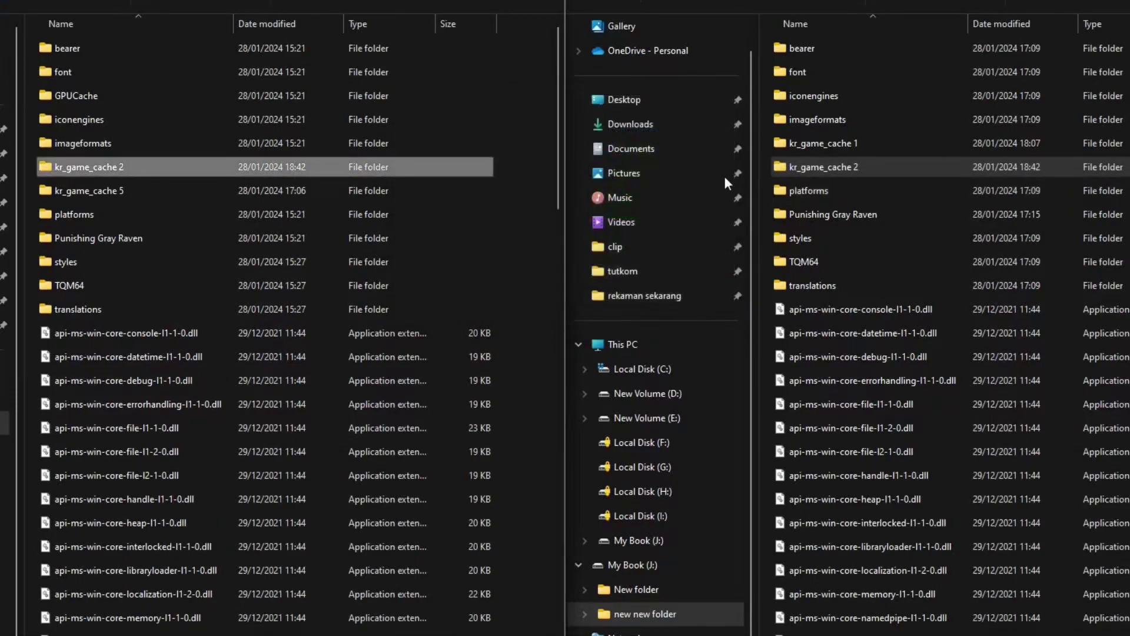
{"action": "key", "text": "F2"}
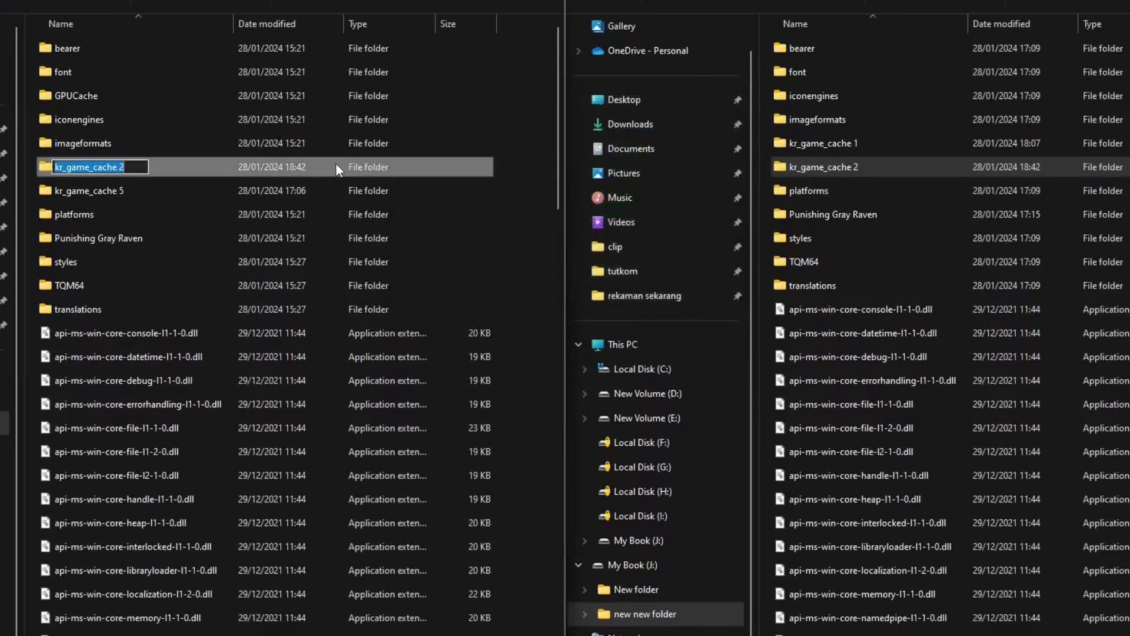
{"action": "left_click", "coordinate": [140, 164]}
{"action": "key", "text": "BackSpace"}
{"action": "key", "text": "BackSpace"}
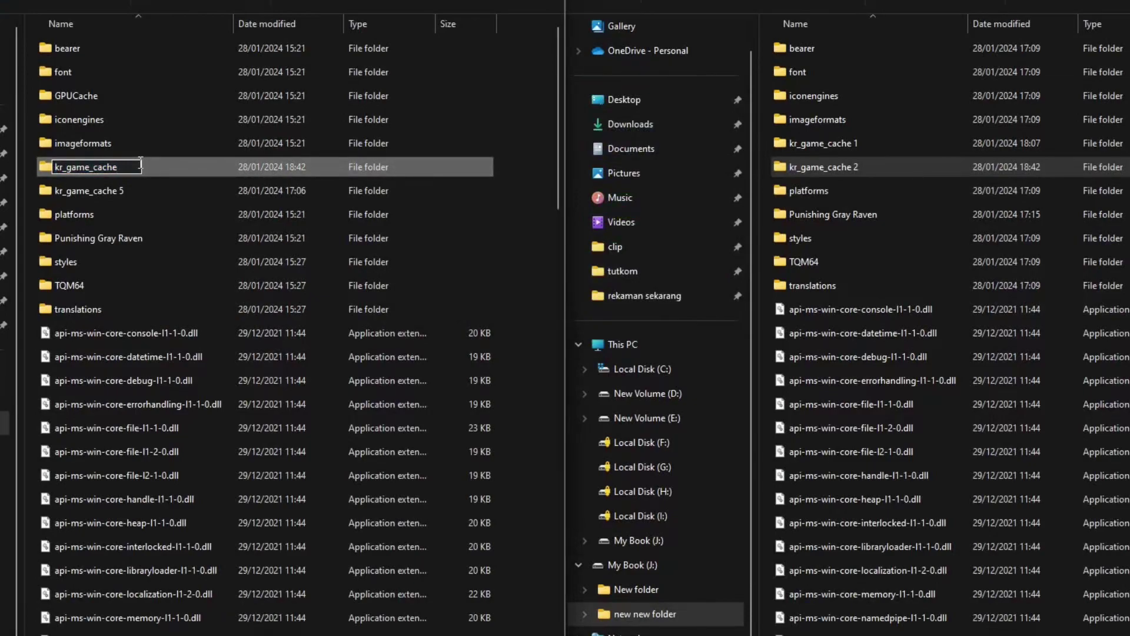
{"action": "key", "text": "Return"}
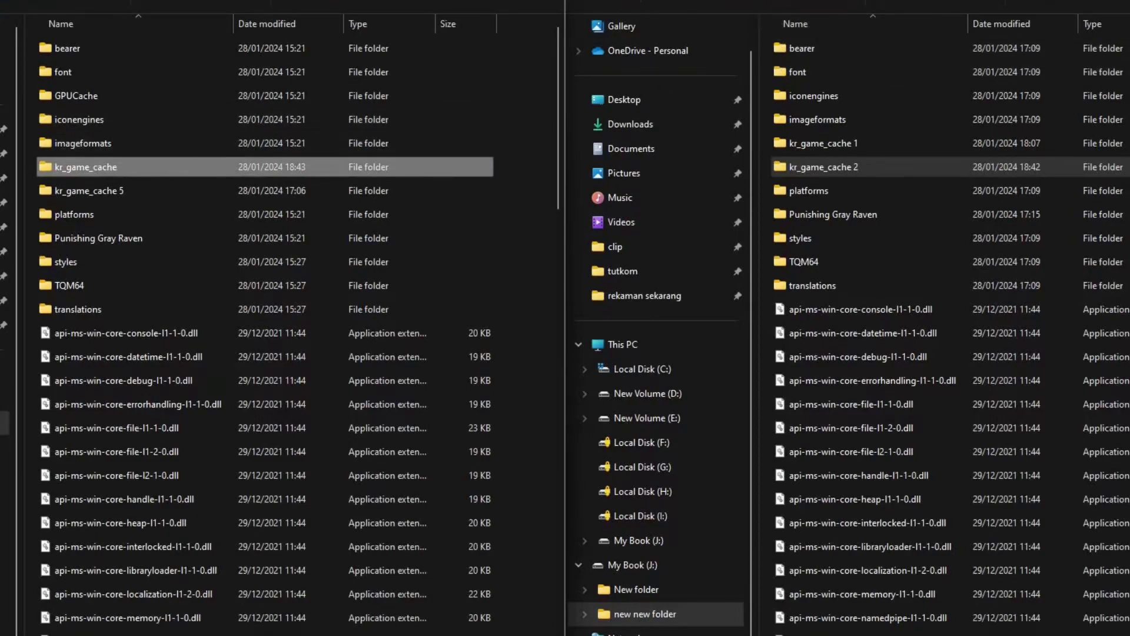
- Rename the Punishing Gray Raven folder inside new new folder as "Punishing Gray Raven 2"
{"action": "double_click", "coordinate": [824, 166]}
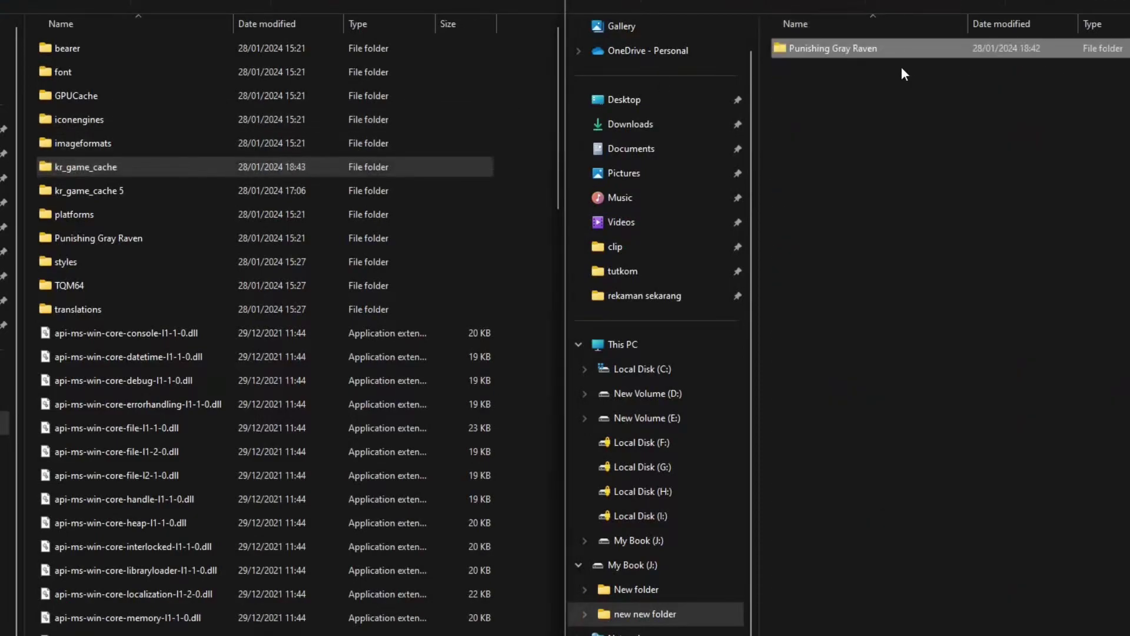
{"action": "key", "text": "F2"}
{"action": "key", "text": "End"}
{"action": "type", "text": "2"}
{"action": "key", "text": "Return"}
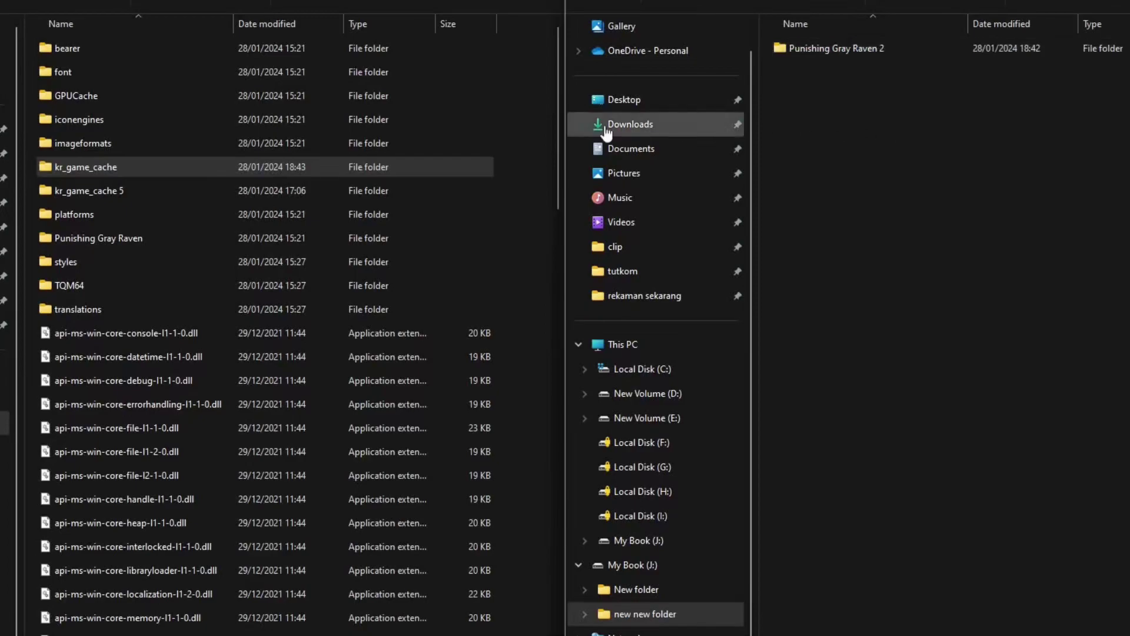
- Run the launcher from the folder with the copied kr_game_cache and allow it to make changes to the device
{"action": "scroll", "coordinate": [281, 154], "scroll_direction": "down", "scroll_amount": 10}
{"action": "scroll", "coordinate": [286, 213], "scroll_direction": "down", "scroll_amount": 3}
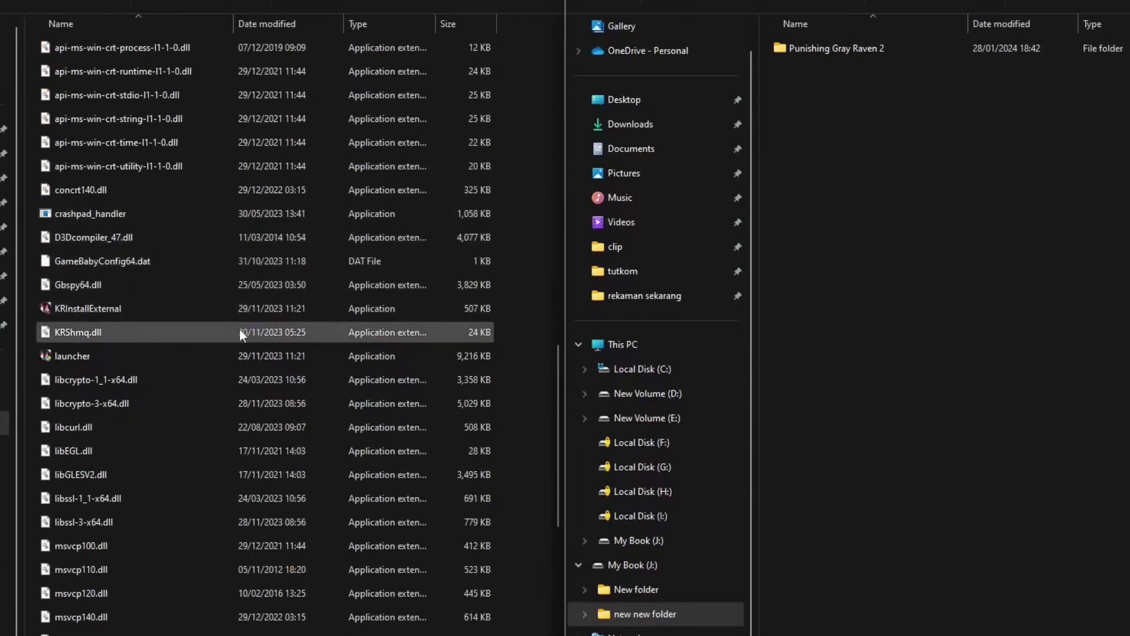
{"action": "double_click", "coordinate": [229, 353]}
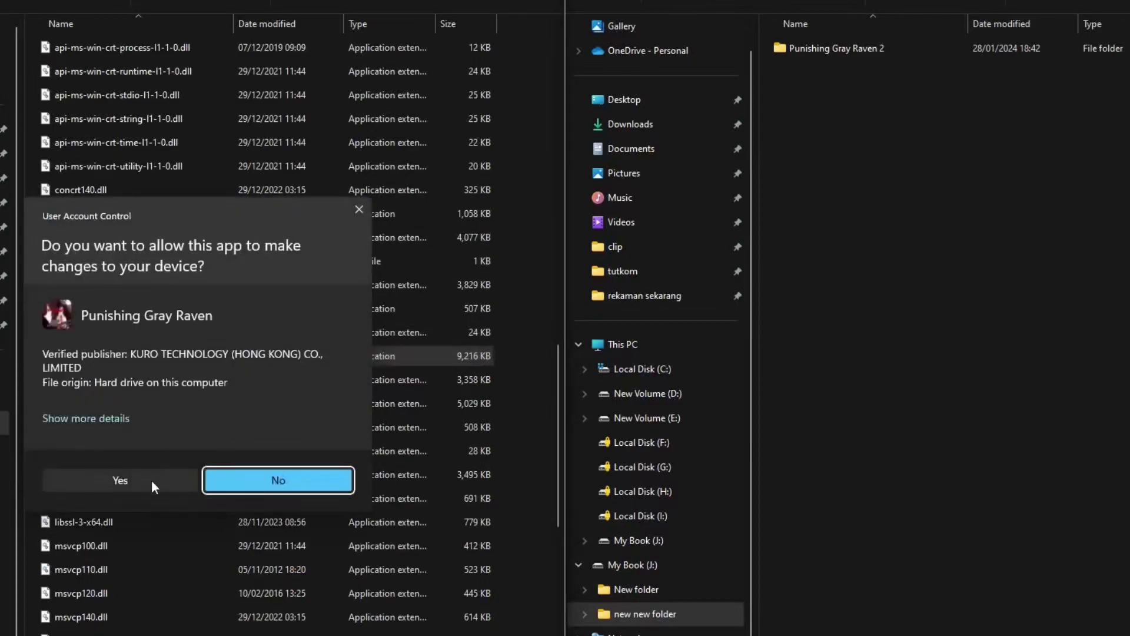
{"action": "left_click", "coordinate": [147, 479]}
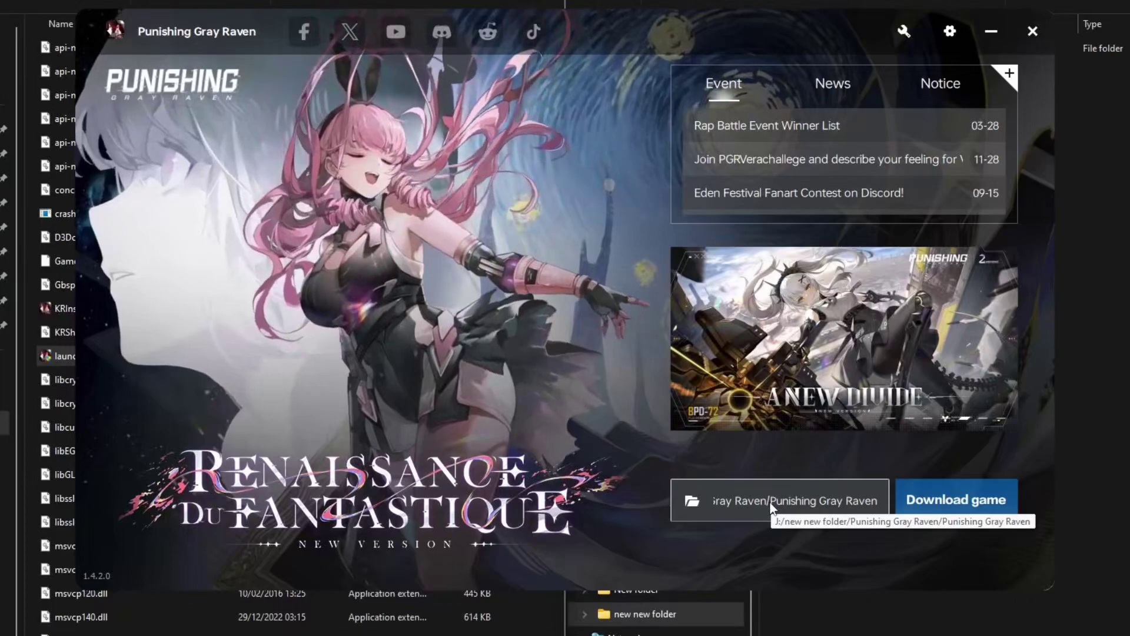
- Close the launcher and inspect the details of the copied kr_game_cache folder beside kr_game_cache 5
{"action": "left_click", "coordinate": [1033, 32]}
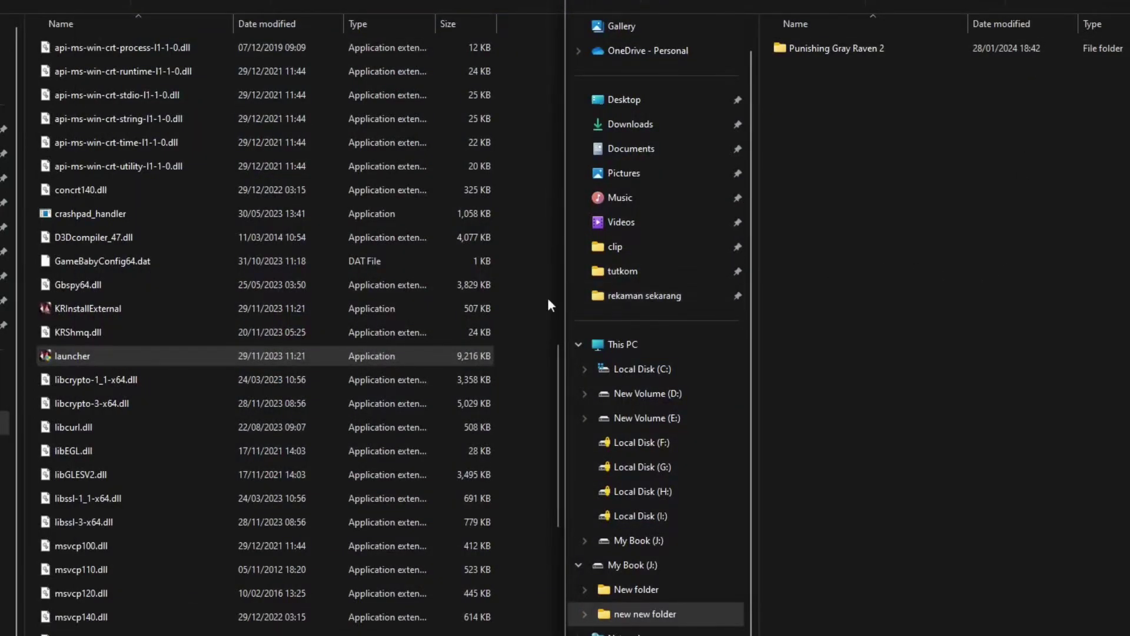
{"action": "scroll", "coordinate": [292, 153], "scroll_direction": "up", "scroll_amount": 10}
{"action": "scroll", "coordinate": [292, 143], "scroll_direction": "up", "scroll_amount": 4}
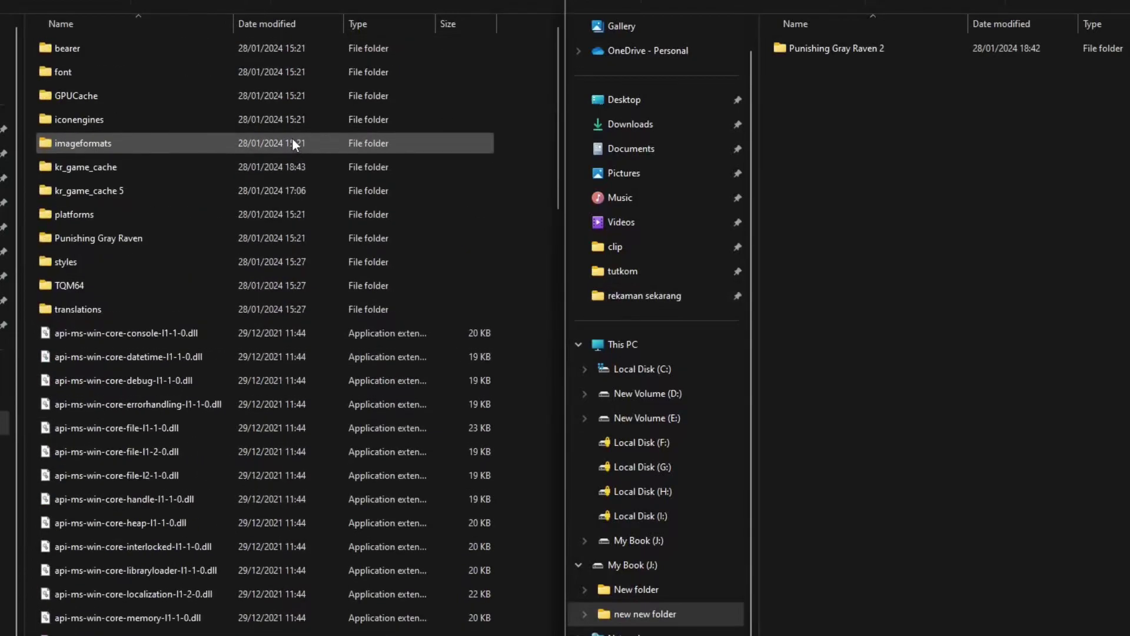
{"action": "left_click", "coordinate": [214, 168]}
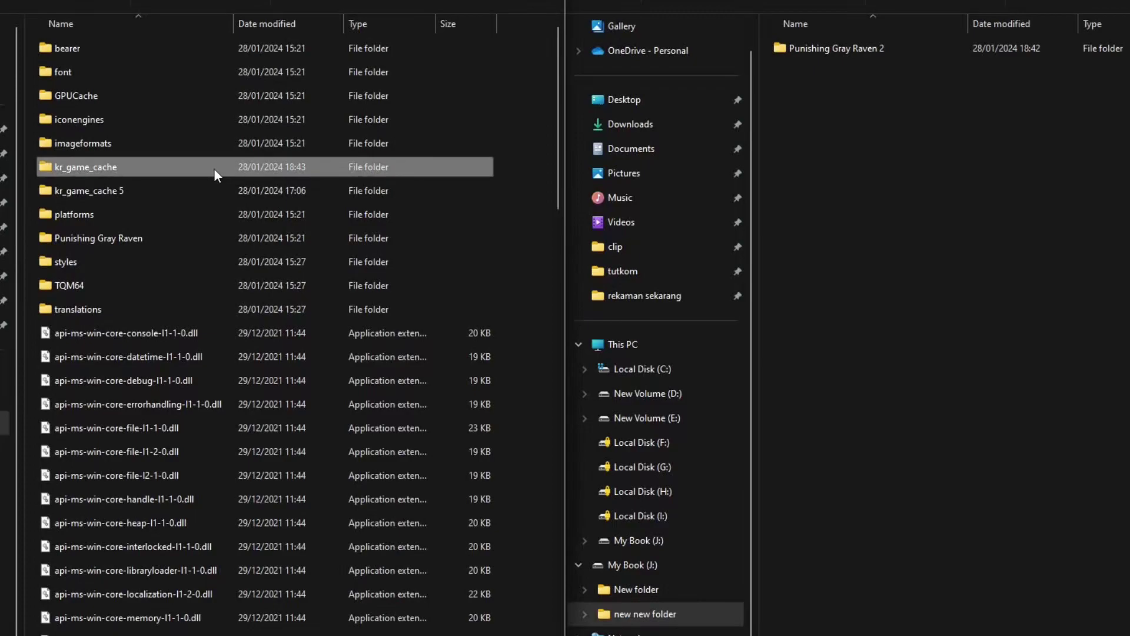
{"action": "mouse_move", "coordinate": [177, 172]}
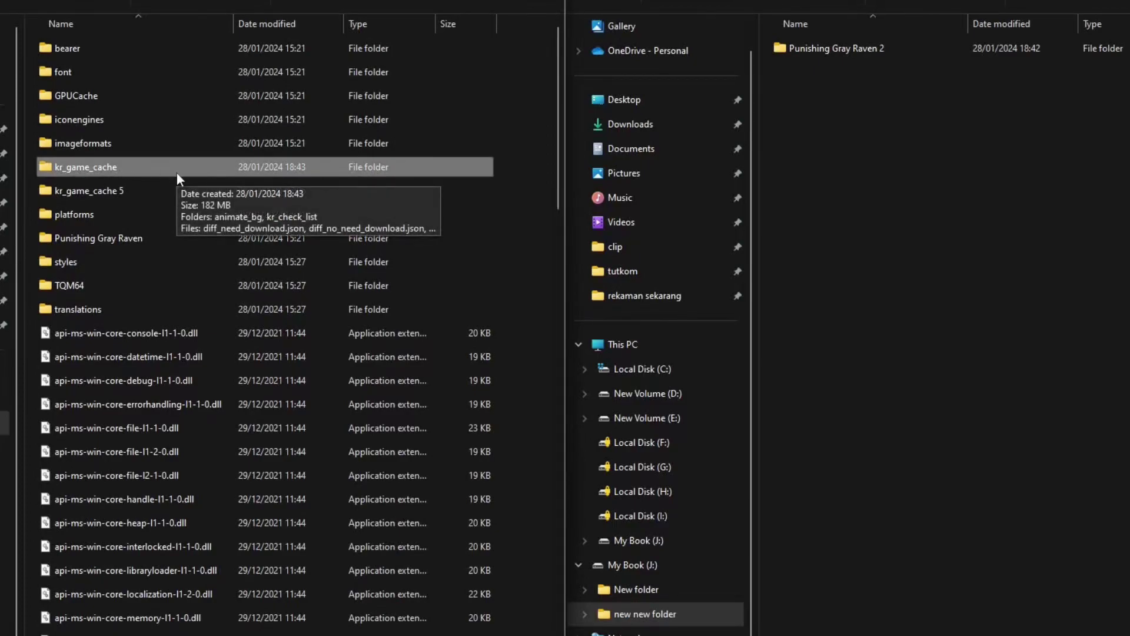